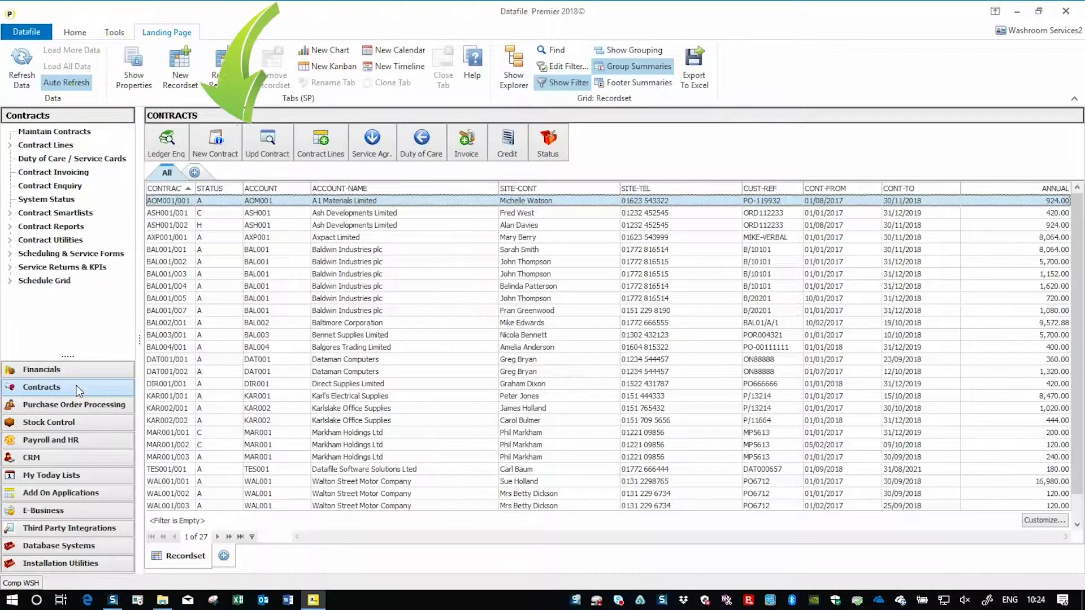
- Add a new recordset tab named 'Active Contracts'
{"action": "left_click", "coordinate": [200, 171]}
{"action": "right_click", "coordinate": [199, 169]}
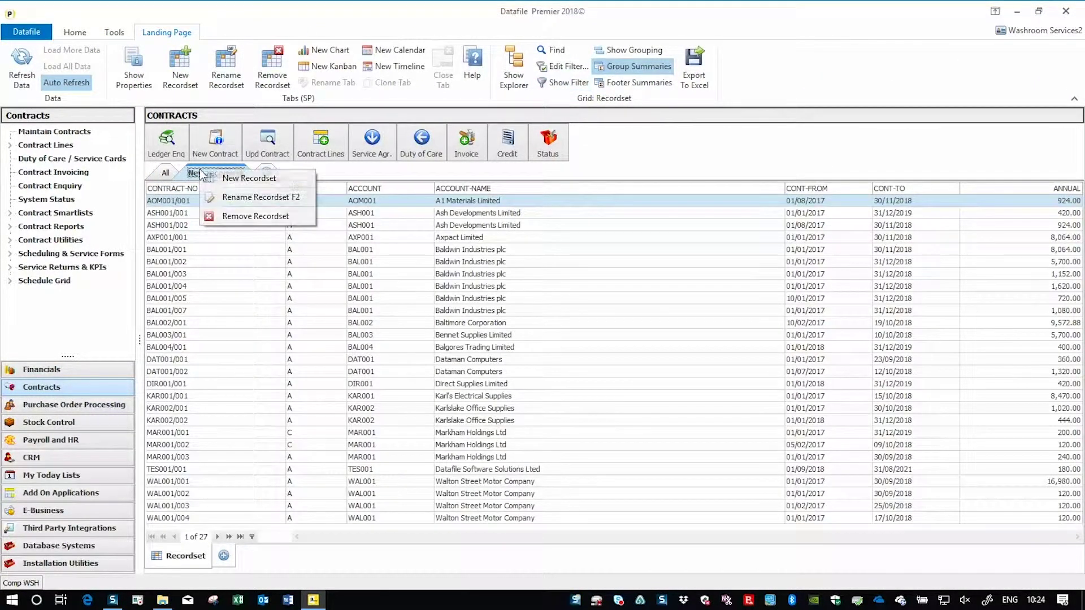
{"action": "left_click", "coordinate": [223, 197]}
{"action": "type", "text": "Active Contracts"}
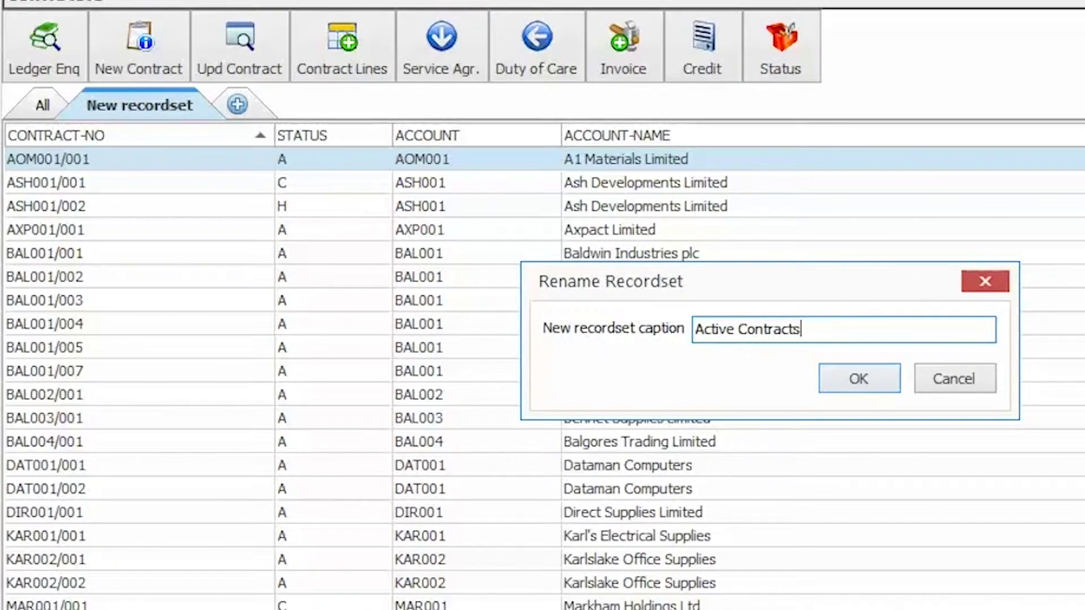
{"action": "key", "text": "Return"}
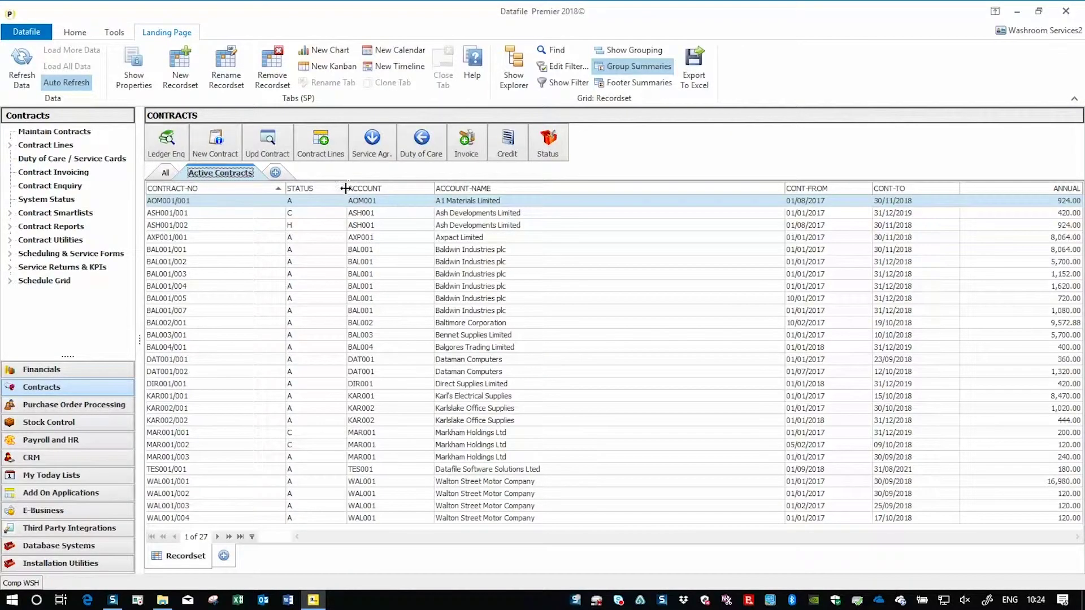
- Filter the STATUS column to A and turn on footer summaries
{"action": "left_click", "coordinate": [341, 187]}
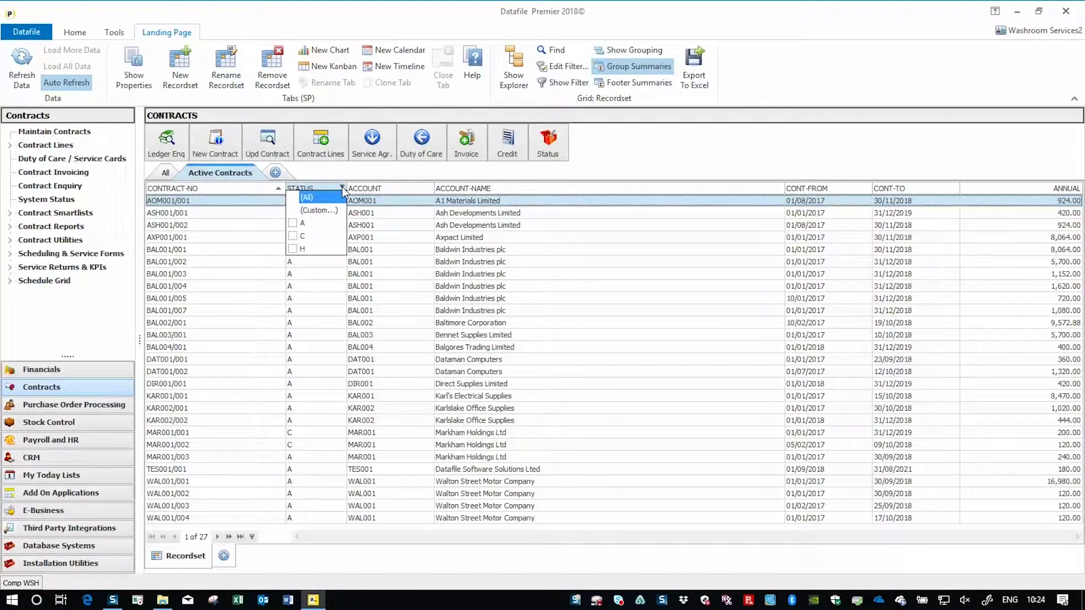
{"action": "left_click", "coordinate": [294, 224]}
{"action": "left_click", "coordinate": [499, 240]}
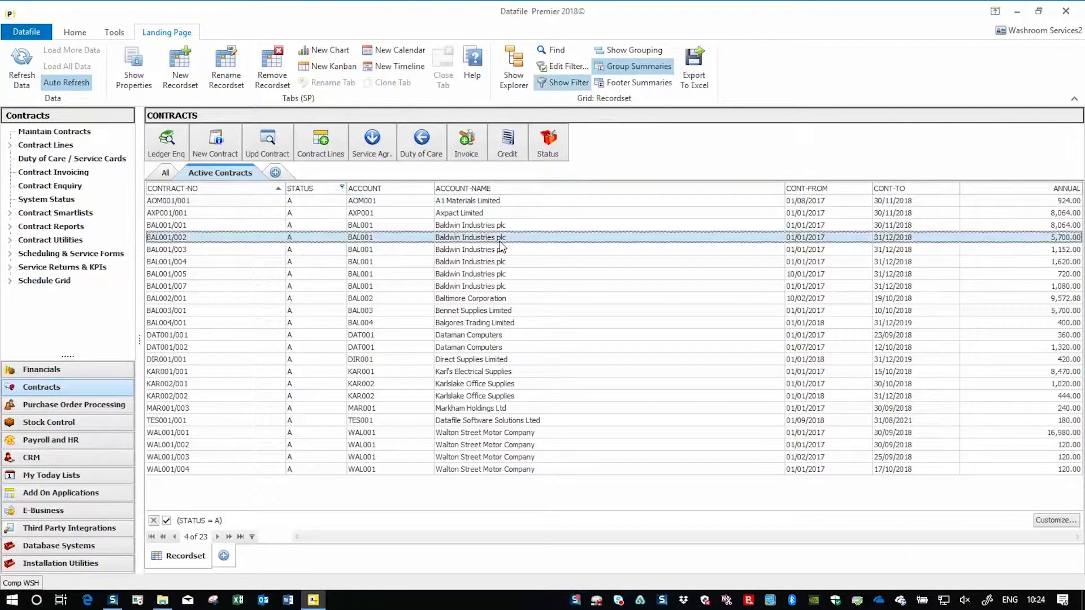
{"action": "right_click", "coordinate": [797, 249]}
{"action": "left_click", "coordinate": [836, 541]}
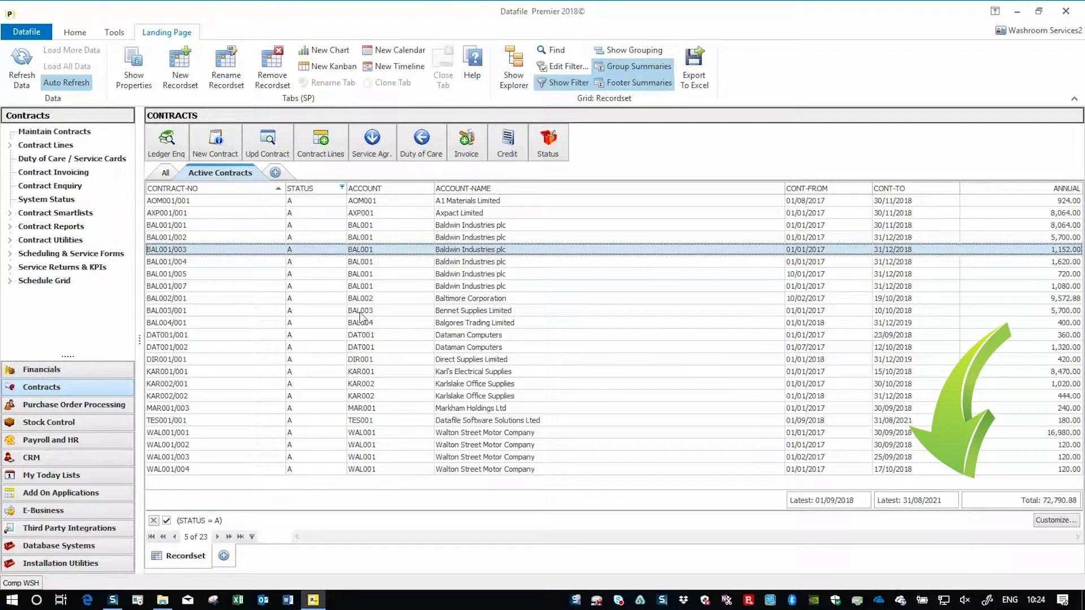
{"action": "left_click", "coordinate": [223, 556]}
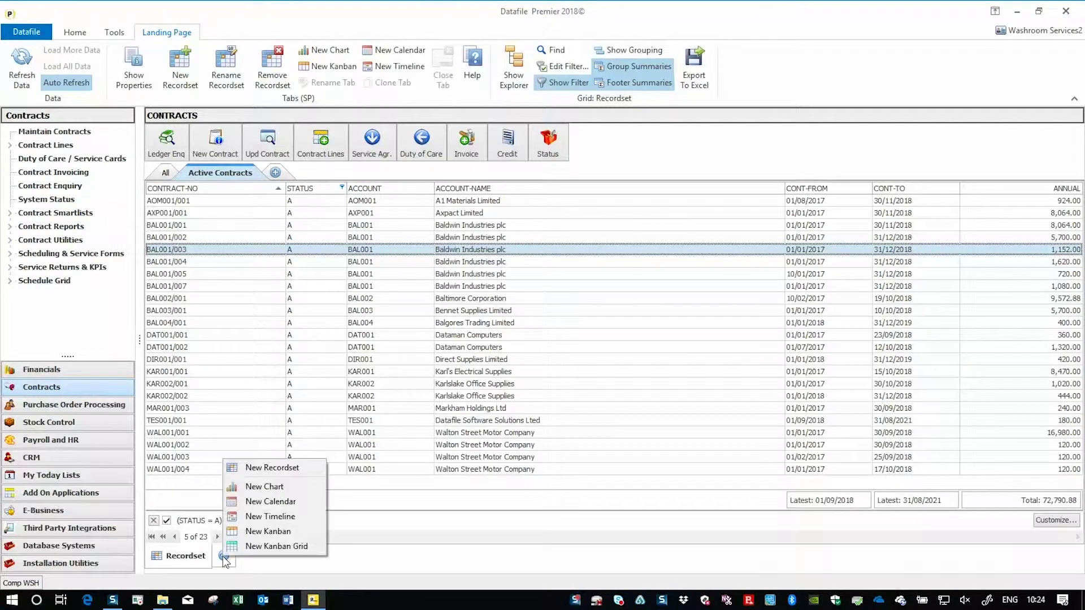
- Create a new calendar tab under Active Contracts and rename it 'Expiry Calendar'
{"action": "left_click", "coordinate": [247, 503]}
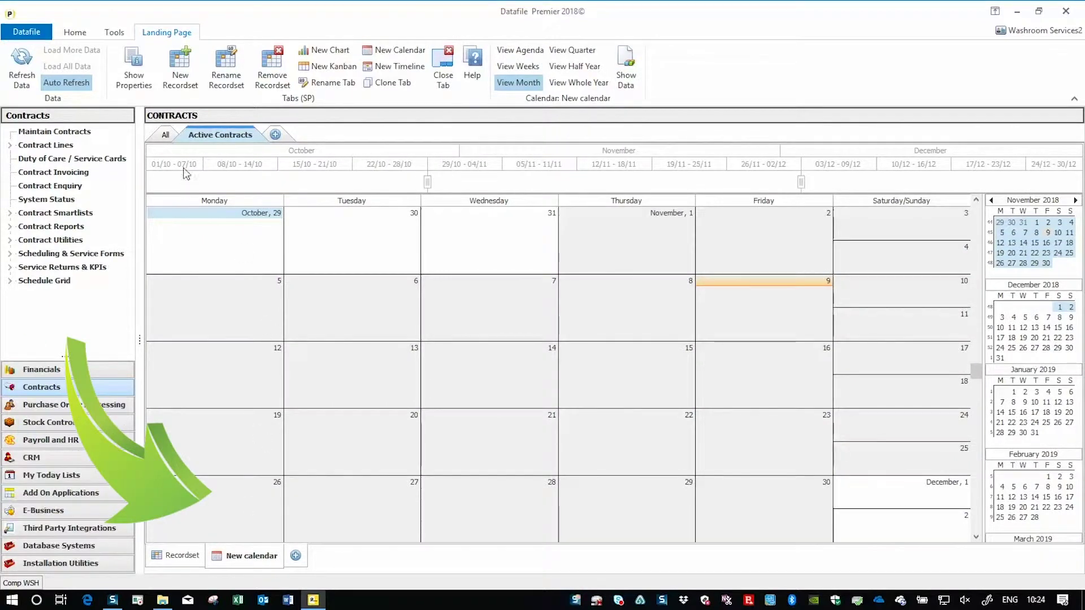
{"action": "right_click", "coordinate": [232, 557]}
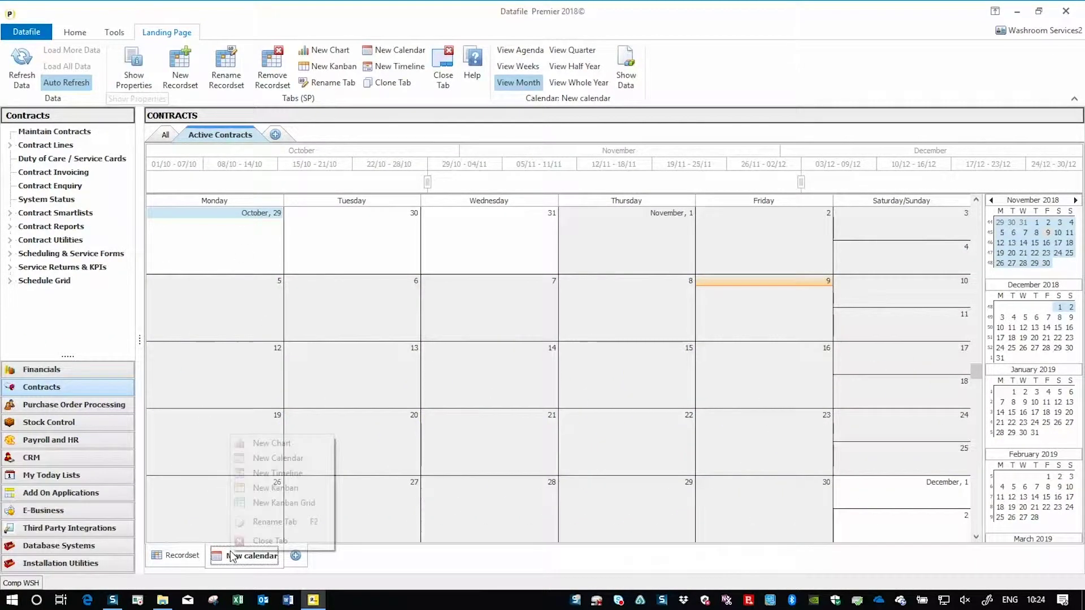
{"action": "left_click", "coordinate": [259, 523]}
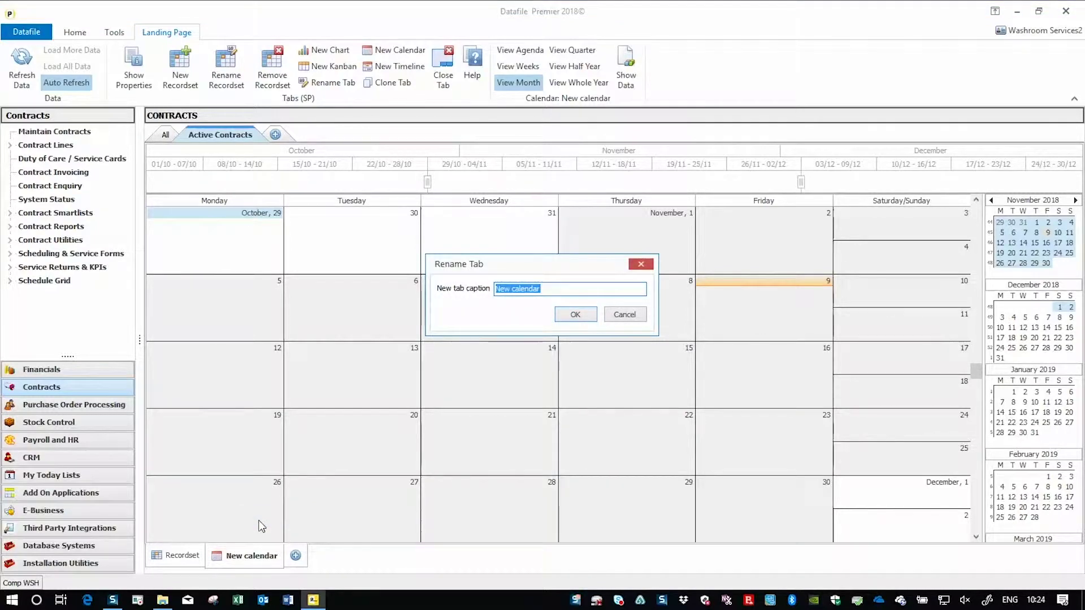
{"action": "type", "text": "Expiry Ca"}
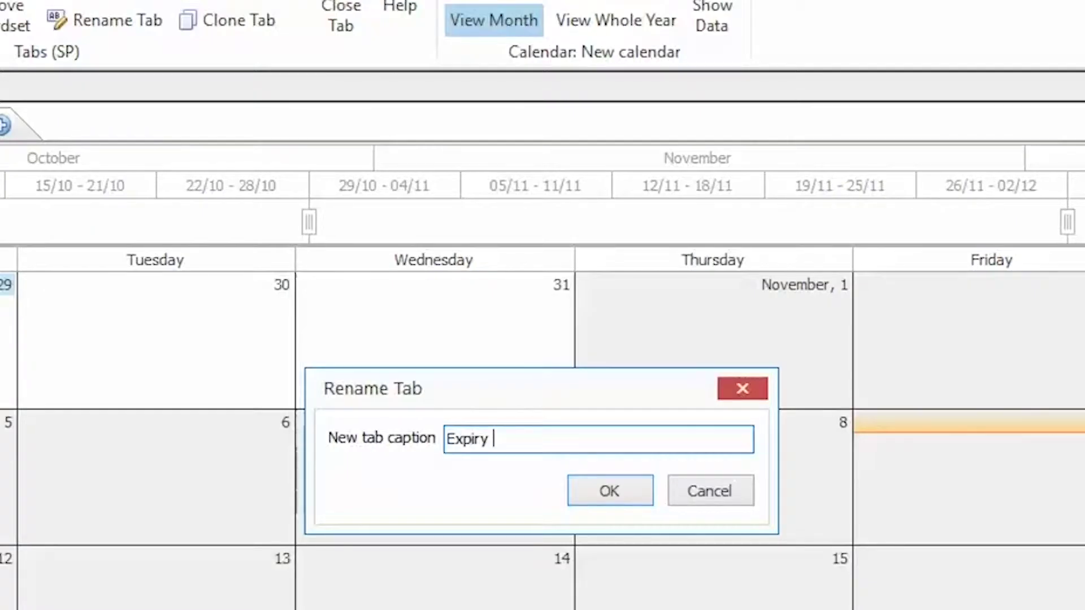
{"action": "type", "text": "lendar"}
{"action": "key", "text": "Return"}
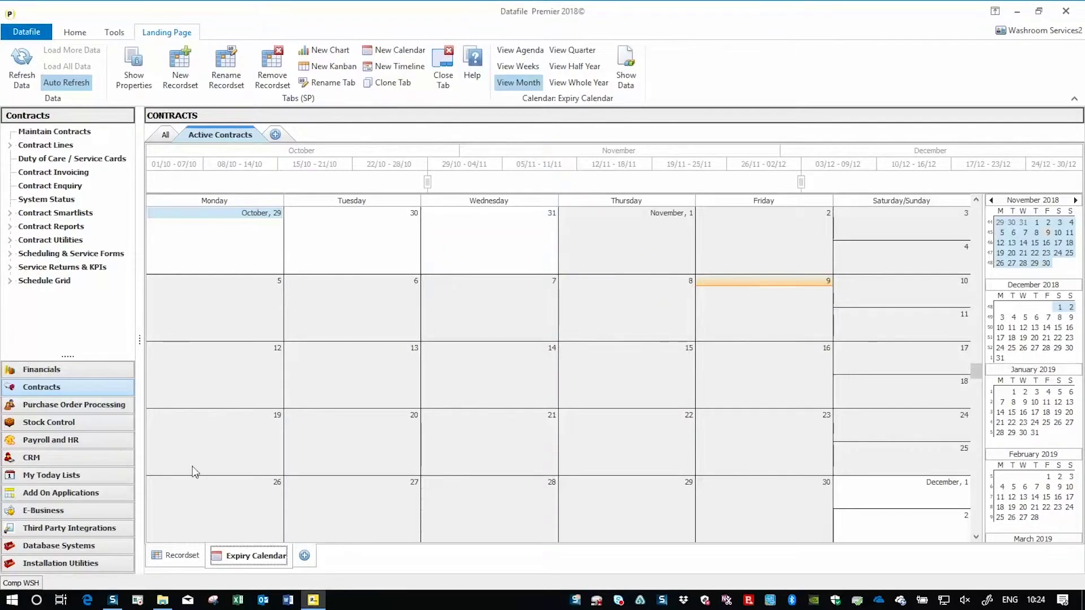
{"action": "left_click", "coordinate": [134, 67]}
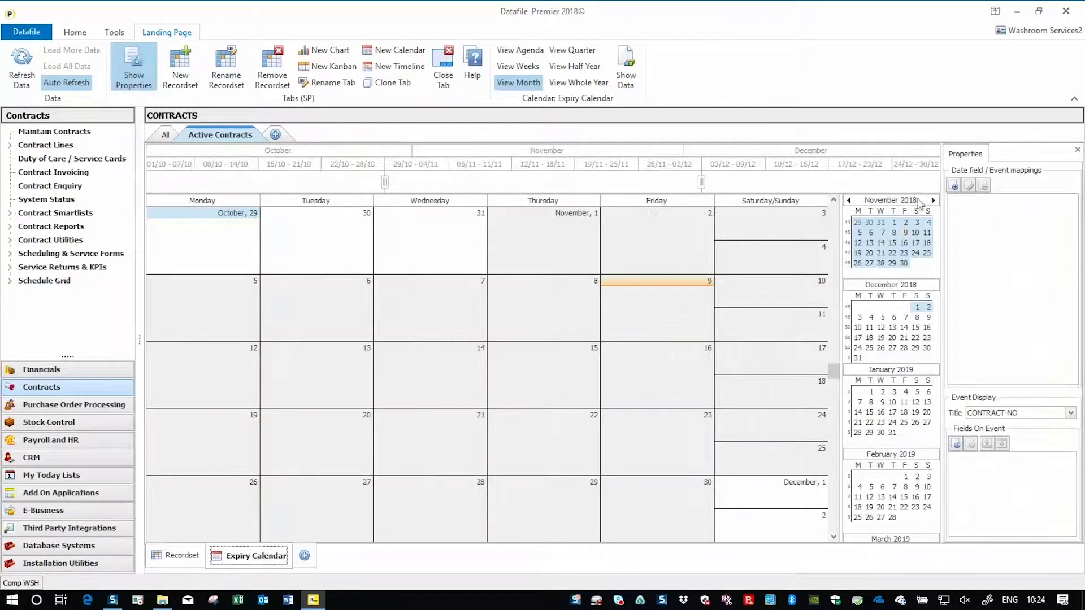
- Map CONT-TO as a date event captioned 'Expiry', coloured orange
{"action": "left_click", "coordinate": [954, 185]}
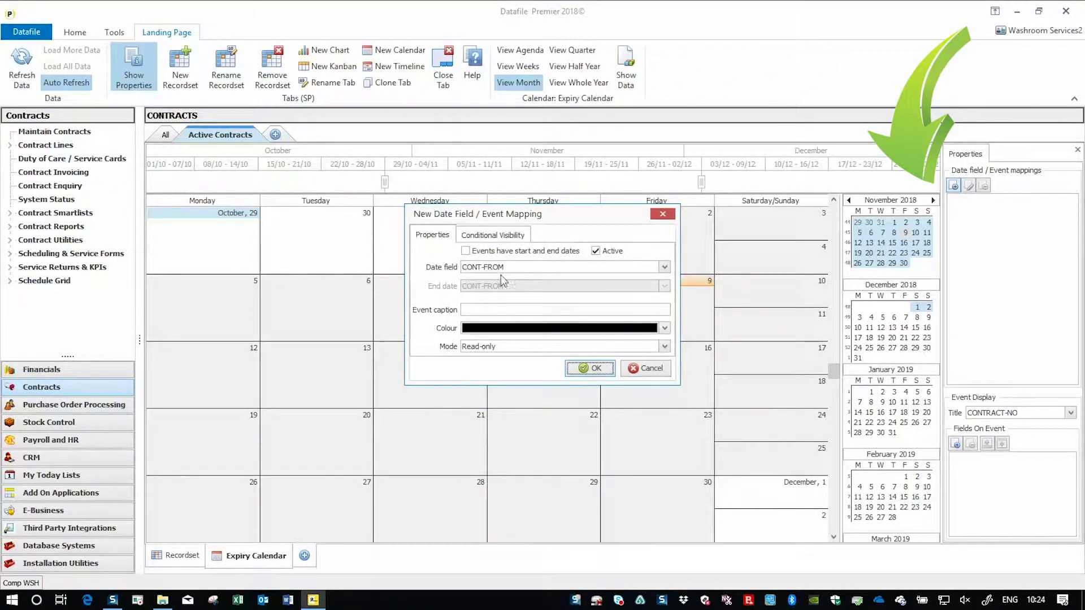
{"action": "left_click", "coordinate": [493, 268]}
{"action": "left_click", "coordinate": [441, 221]}
{"action": "left_click", "coordinate": [430, 266]}
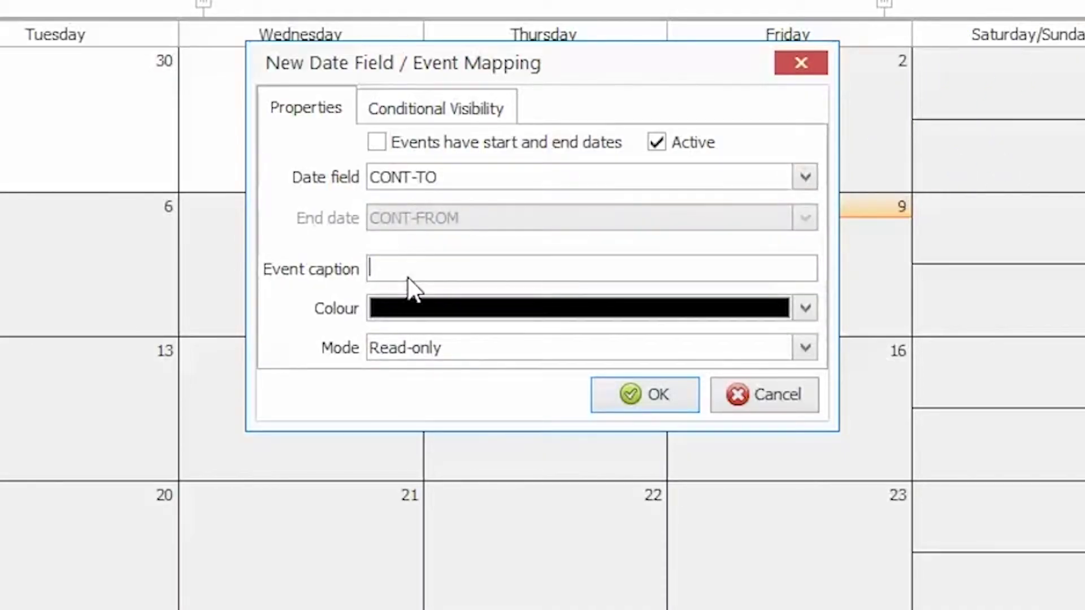
{"action": "type", "text": "Expiry"}
{"action": "left_click", "coordinate": [386, 308]}
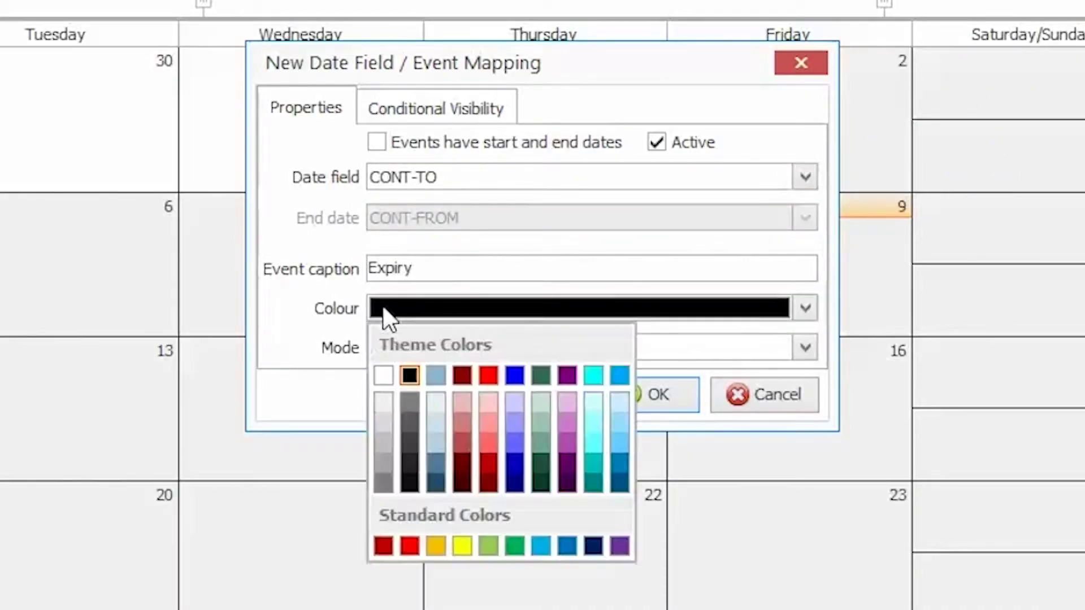
{"action": "left_click", "coordinate": [440, 543]}
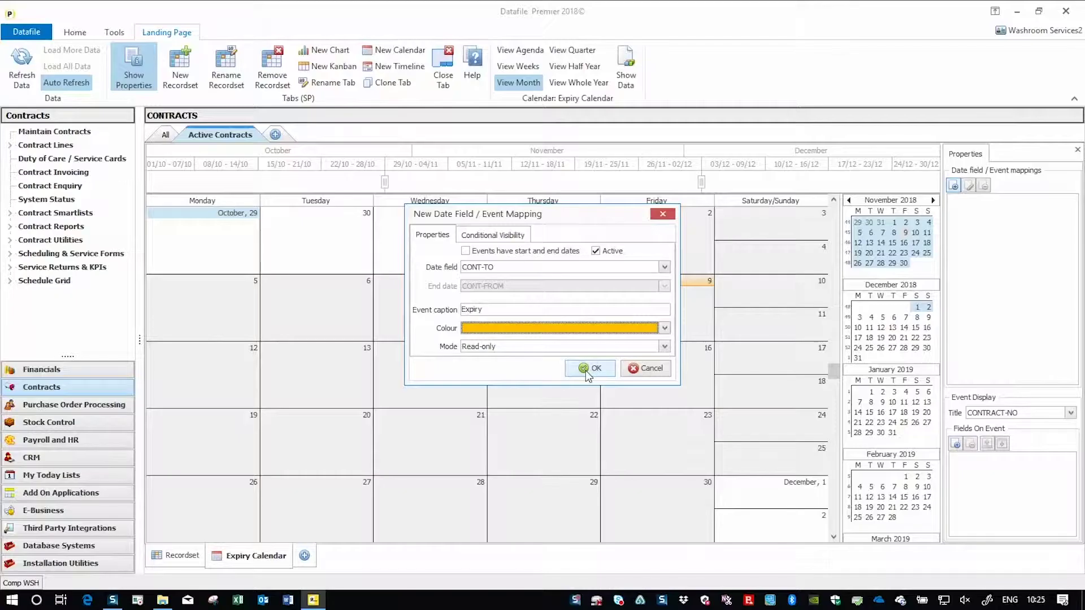
{"action": "left_click", "coordinate": [588, 368]}
{"action": "left_click", "coordinate": [976, 416]}
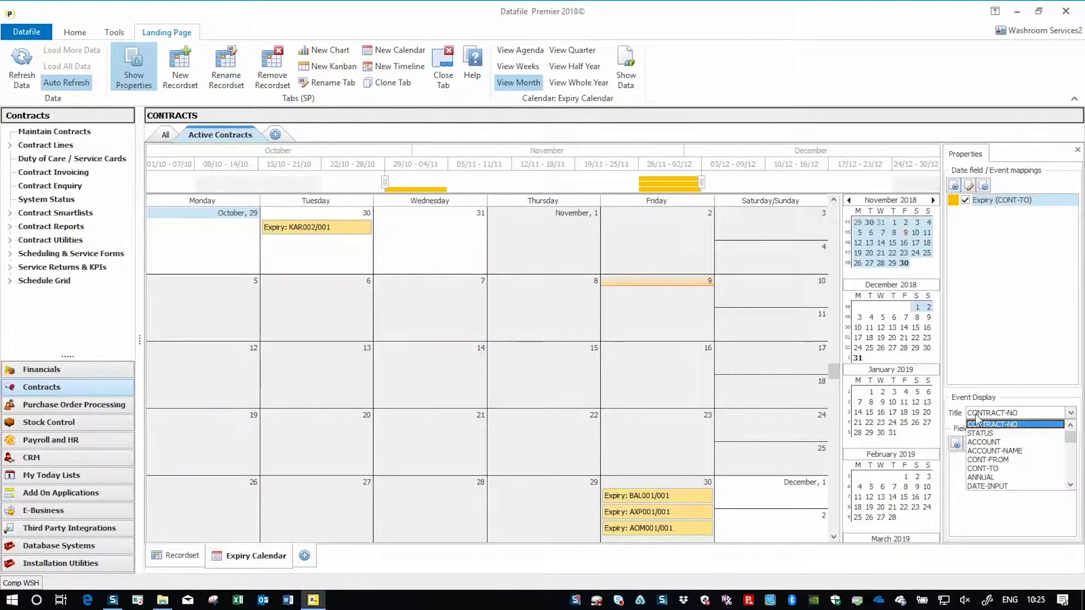
- Title events by ACCOUNT-NAME and show CONTRACT-NO and CONT-FROM on events
{"action": "left_click", "coordinate": [986, 451]}
{"action": "left_click", "coordinate": [955, 445]}
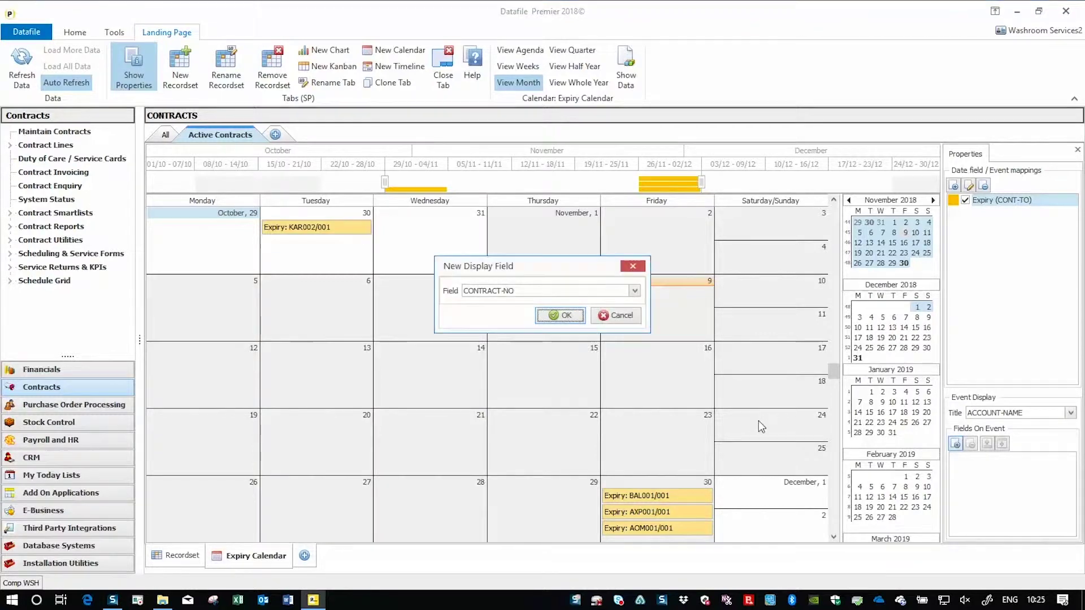
{"action": "left_click", "coordinate": [559, 315]}
{"action": "left_click", "coordinate": [955, 444]}
{"action": "left_click", "coordinate": [474, 290]}
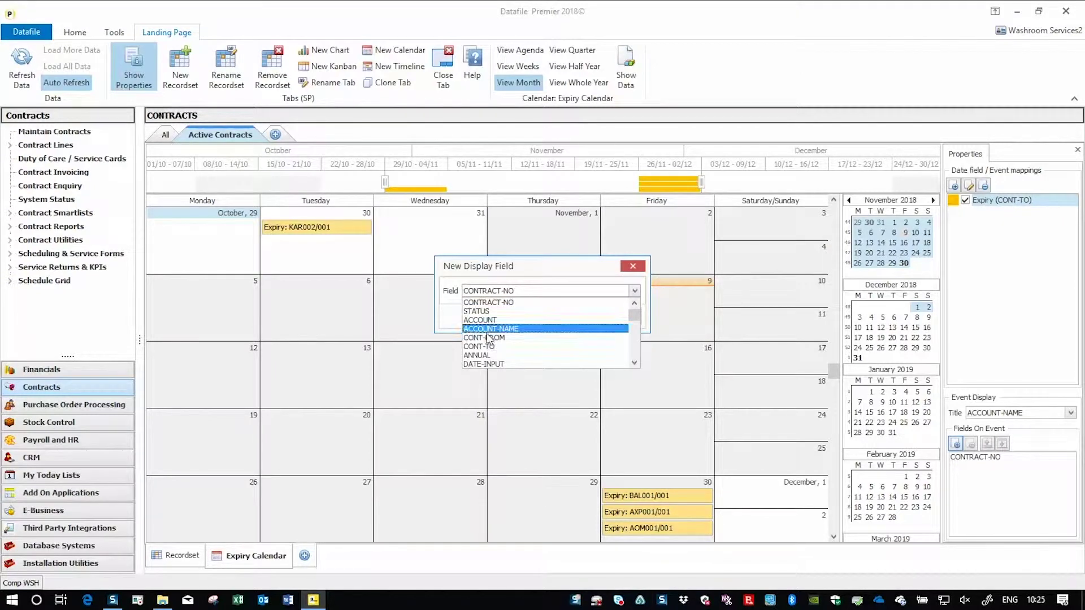
{"action": "left_click", "coordinate": [557, 334]}
{"action": "left_click", "coordinate": [955, 444]}
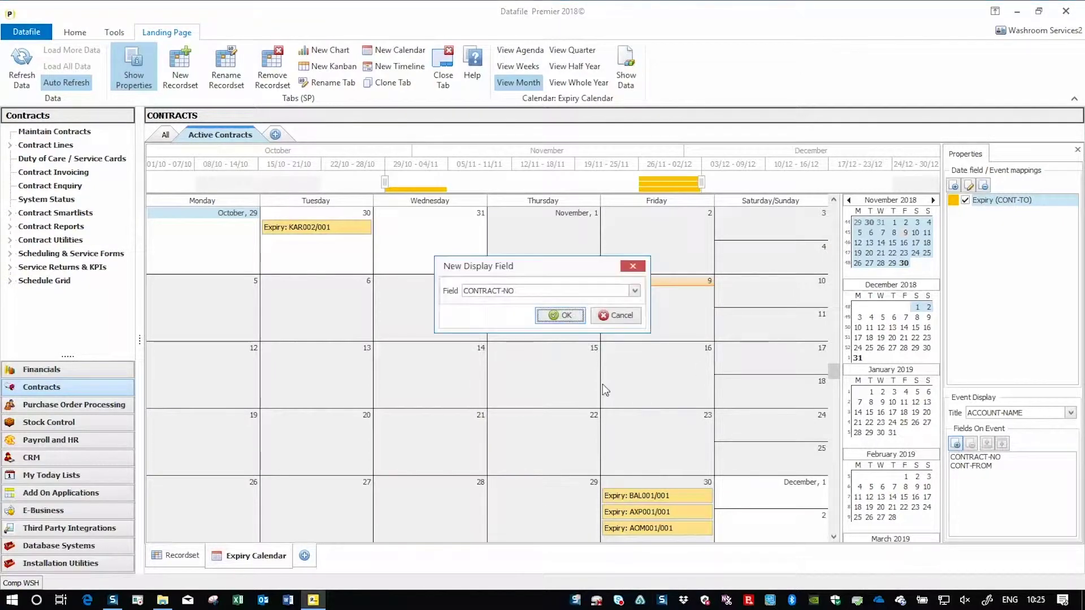
- Add CONT-TO and DATE-INPUT as event fields and hide the calendar properties
{"action": "left_click", "coordinate": [474, 291]}
{"action": "left_click", "coordinate": [557, 343]}
{"action": "left_click", "coordinate": [560, 314]}
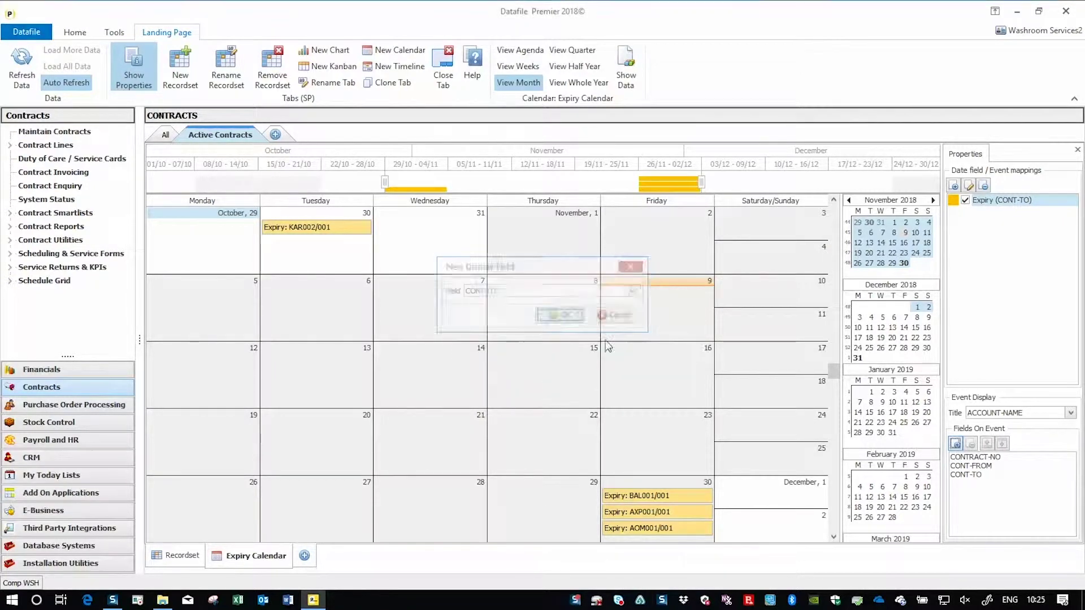
{"action": "left_click", "coordinate": [955, 445]}
{"action": "left_click", "coordinate": [475, 291]}
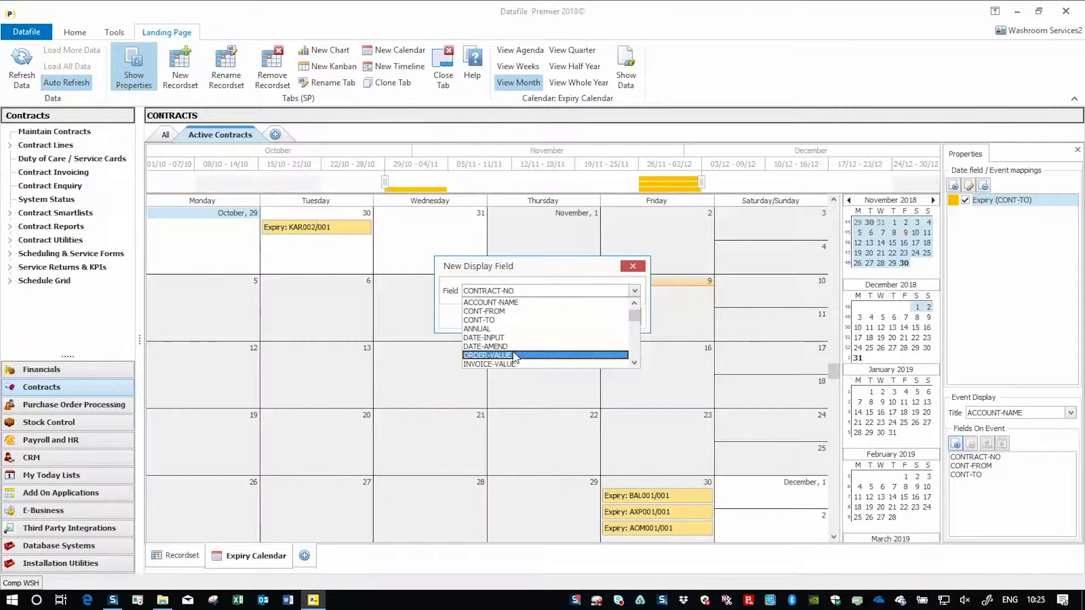
{"action": "left_click", "coordinate": [509, 338]}
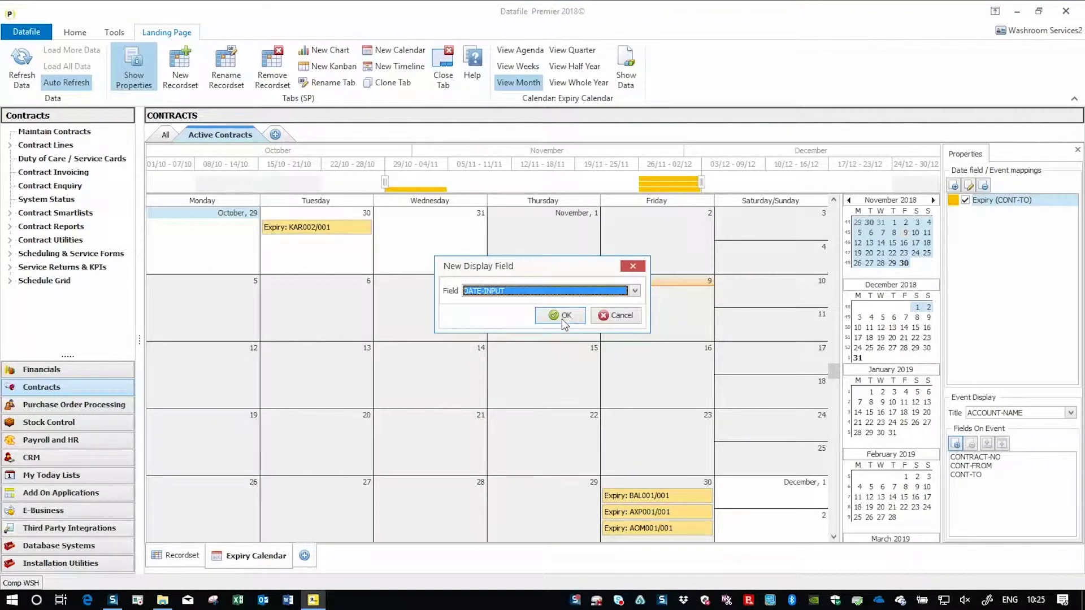
{"action": "left_click", "coordinate": [562, 319]}
{"action": "left_click", "coordinate": [1077, 150]}
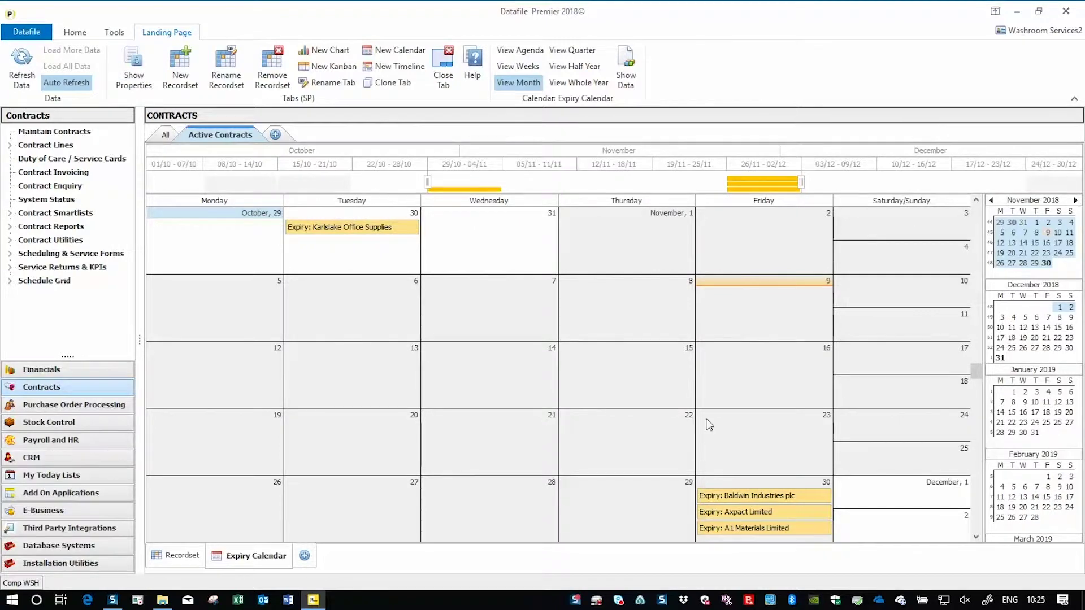
{"action": "mouse_move", "coordinate": [746, 496]}
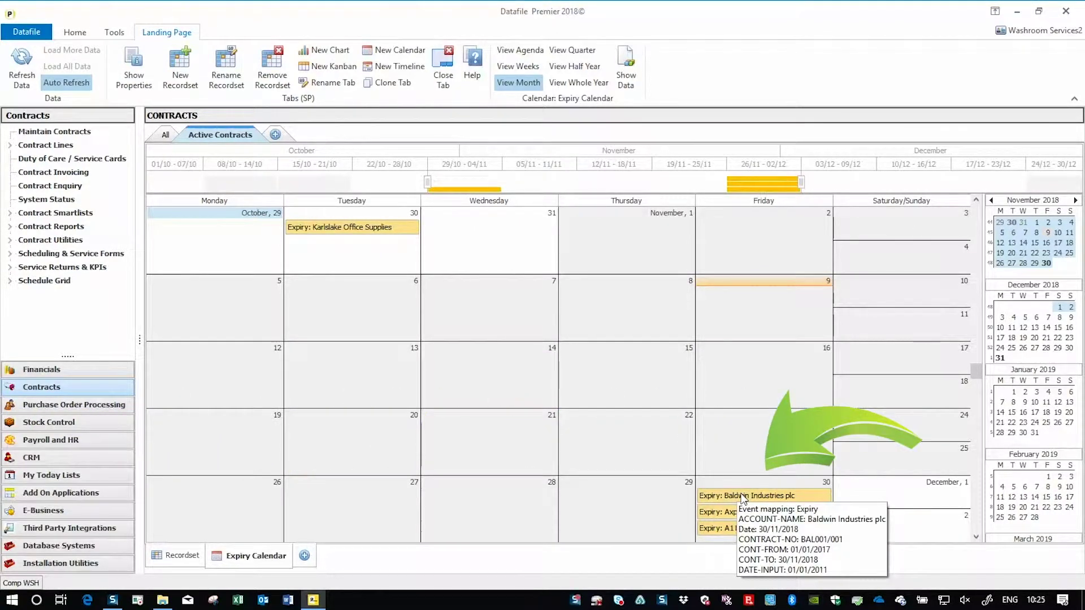
- Dismiss the Baldwin event menu and close the Baldwin Industries ledger enquiry
{"action": "right_click", "coordinate": [744, 496]}
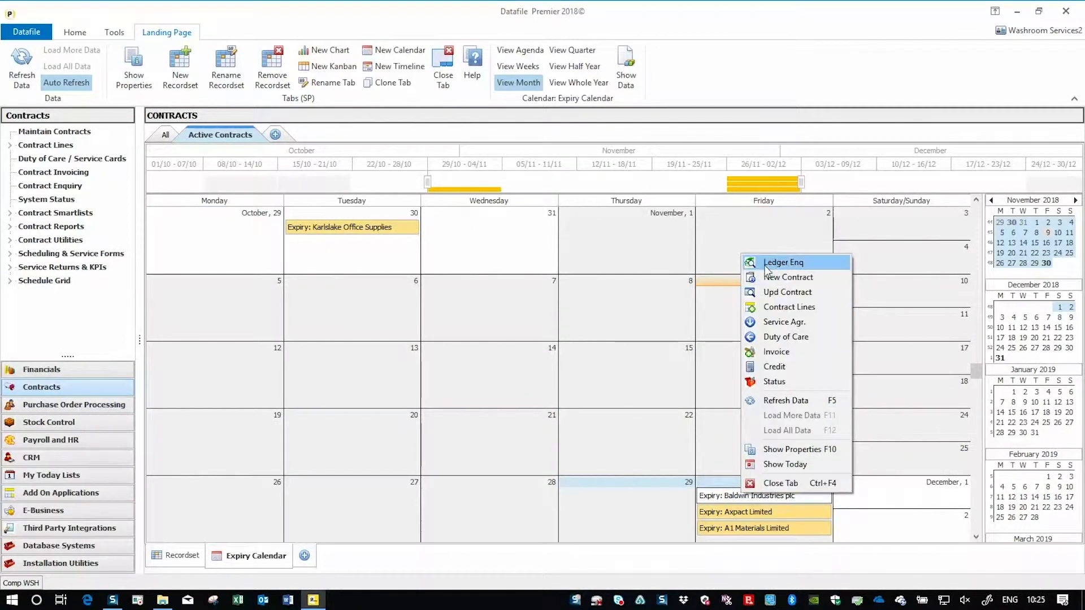
{"action": "left_click", "coordinate": [437, 401]}
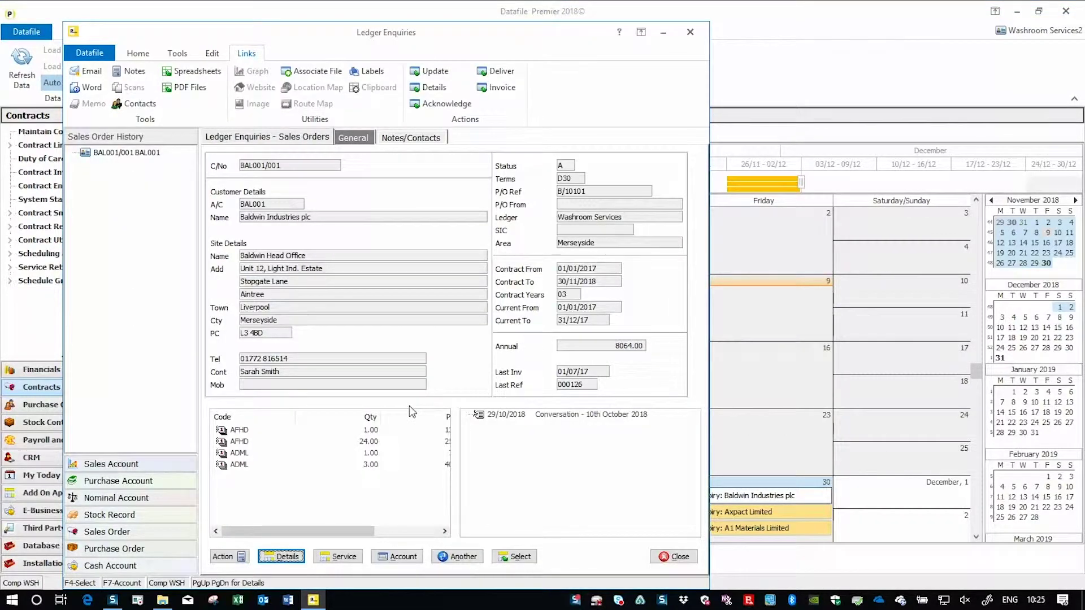
{"action": "left_click", "coordinate": [674, 556]}
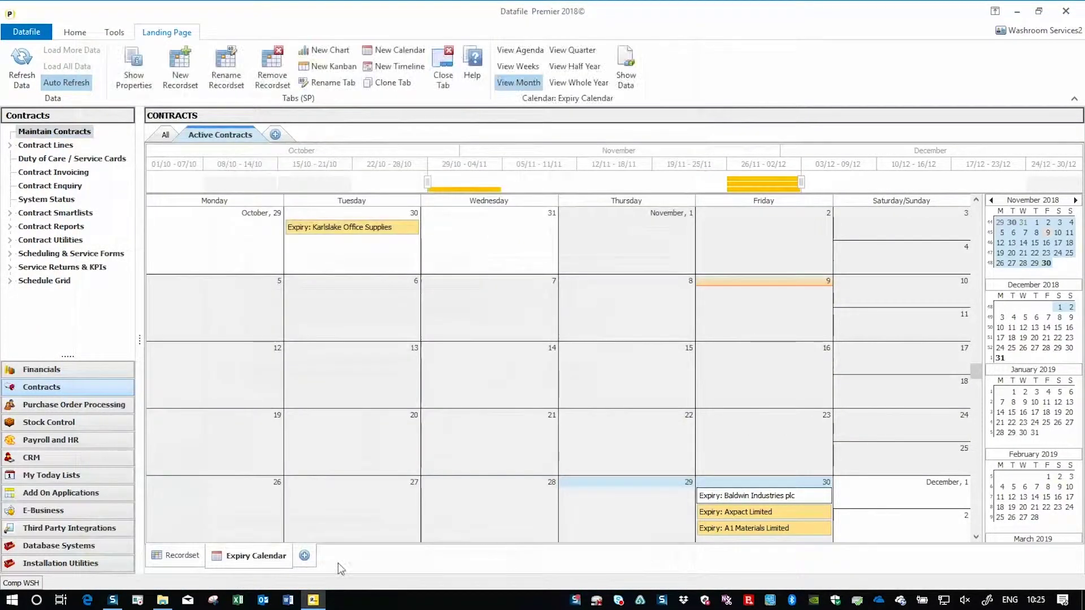
- Add a new recordset tab named 'Expiries This Month'
{"action": "left_click", "coordinate": [161, 557]}
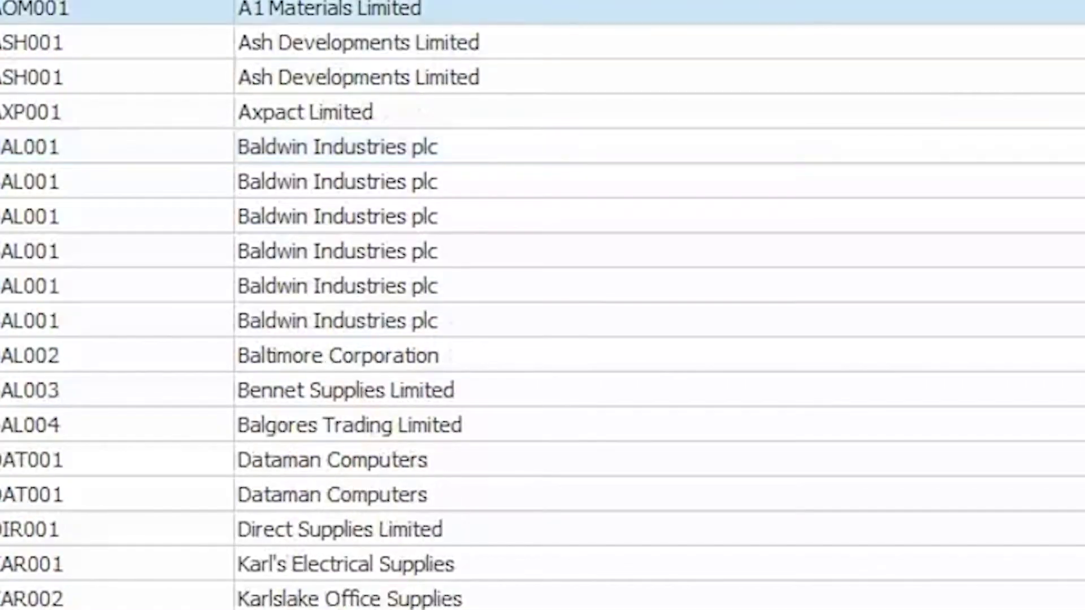
{"action": "left_click", "coordinate": [17, 9]}
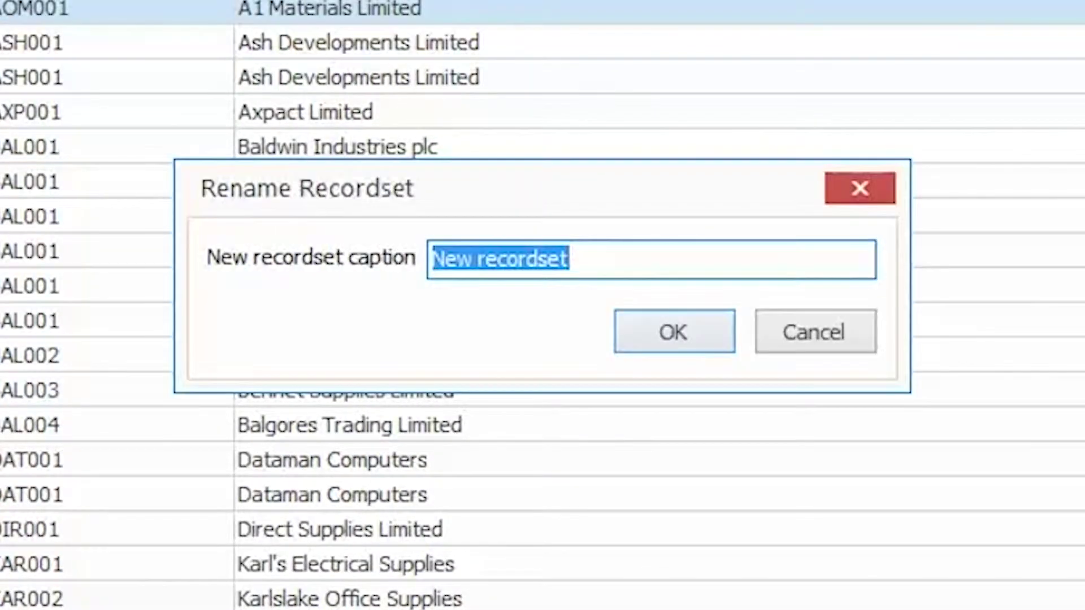
{"action": "type", "text": "E"}
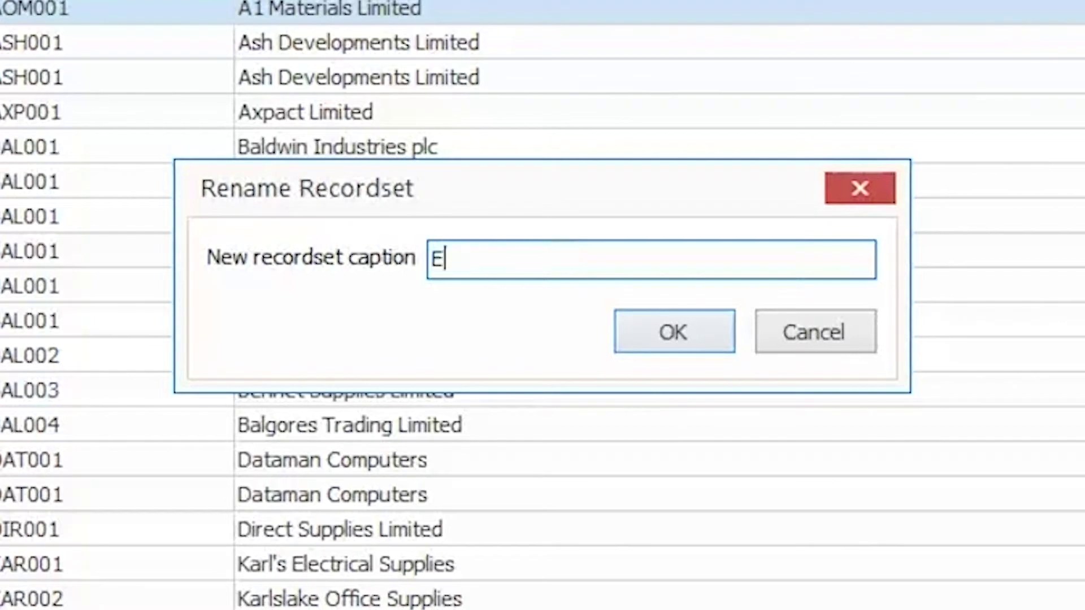
{"action": "type", "text": "xpiries "}
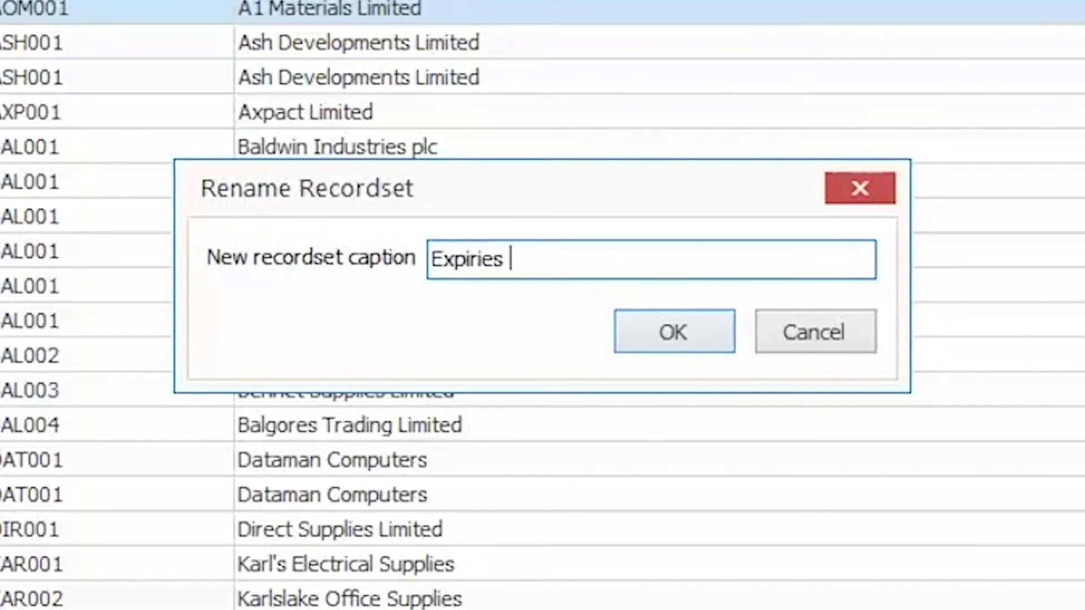
{"action": "type", "text": "This Month"}
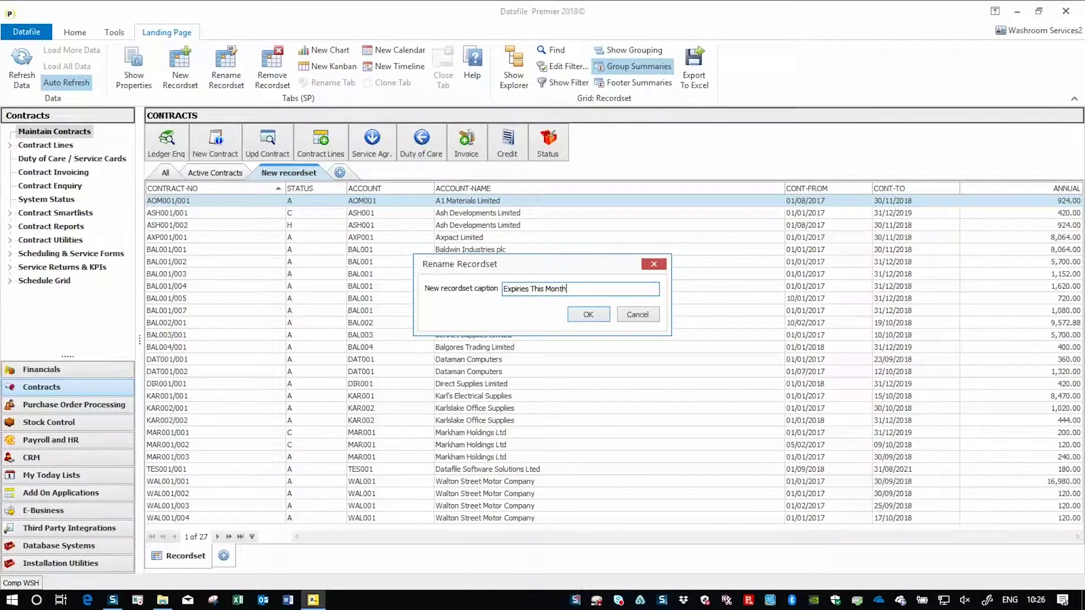
{"action": "key", "text": "Return"}
- Filter the recordset to status A and turn on footer summaries
{"action": "left_click", "coordinate": [342, 188]}
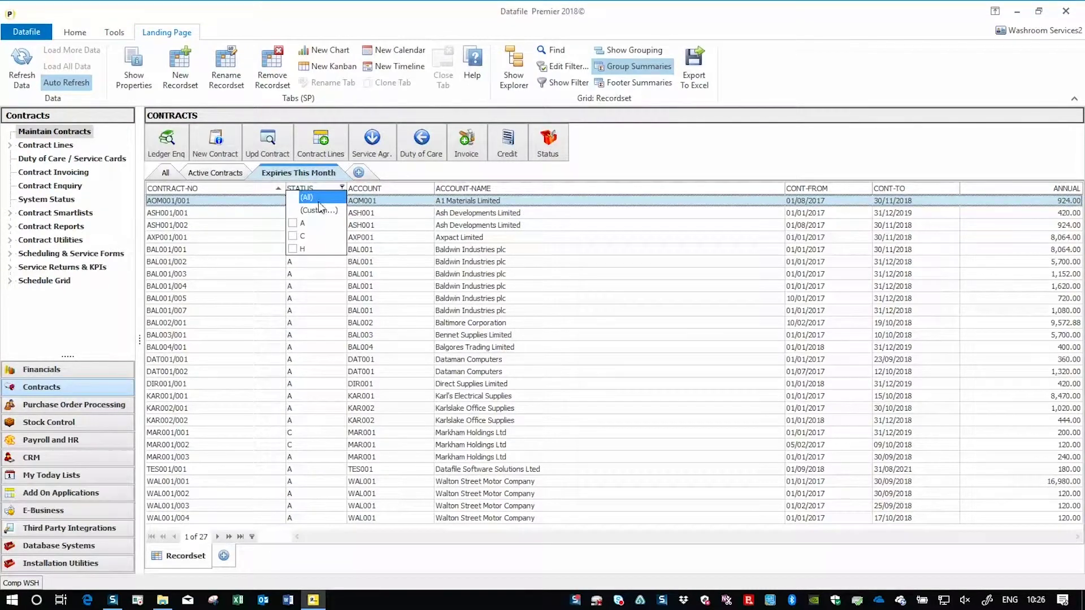
{"action": "left_click", "coordinate": [300, 226]}
{"action": "right_click", "coordinate": [606, 225]}
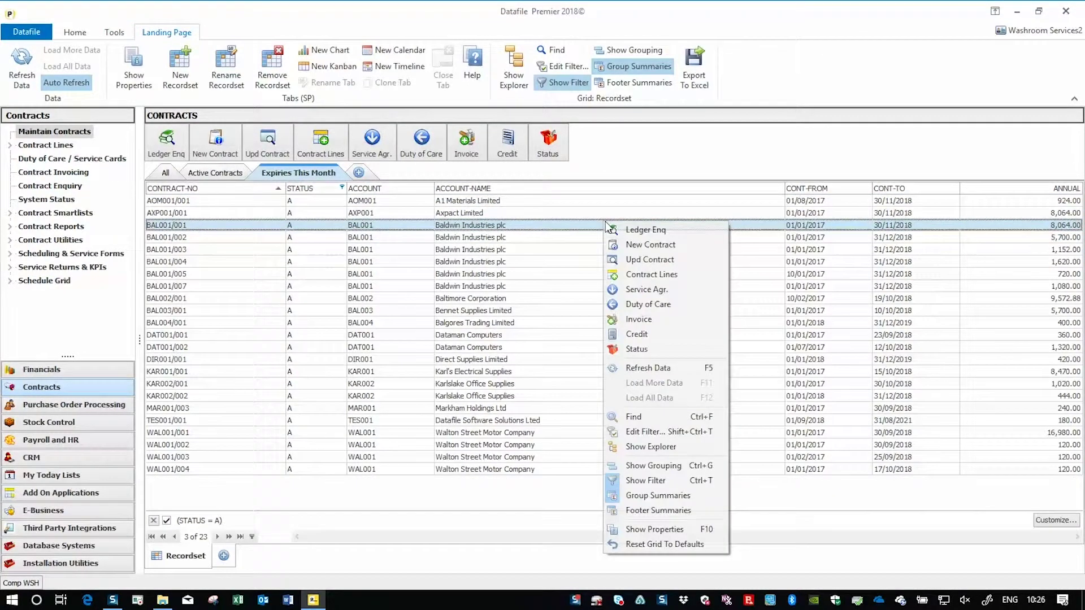
{"action": "left_click", "coordinate": [658, 510]}
- Add a custom filter matching contracts whose CONT-TO is this month
{"action": "right_click", "coordinate": [629, 261]}
{"action": "left_click", "coordinate": [668, 468]}
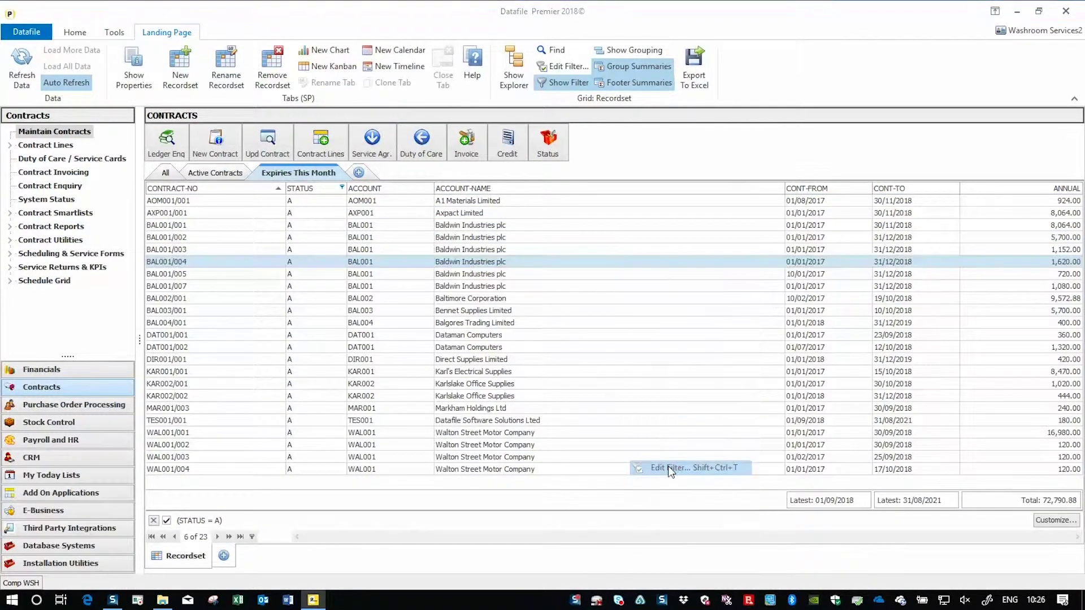
{"action": "left_click", "coordinate": [416, 222]}
{"action": "left_click", "coordinate": [289, 297]}
{"action": "left_click", "coordinate": [313, 132]}
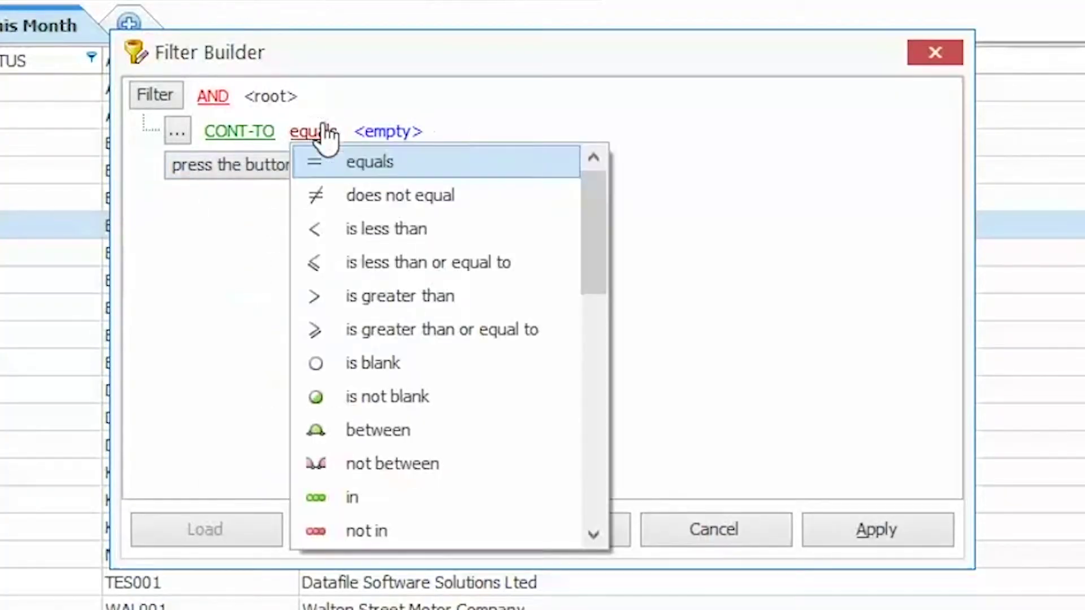
{"action": "left_click_drag", "start_coordinate": [598, 230], "coordinate": [592, 338]}
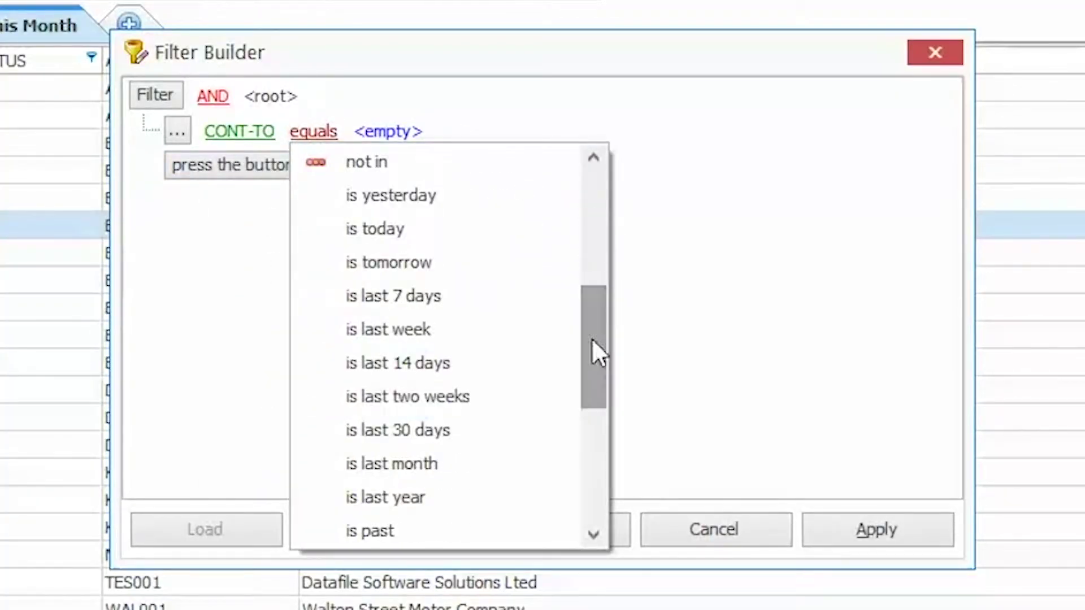
{"action": "left_click_drag", "start_coordinate": [596, 382], "coordinate": [599, 418]}
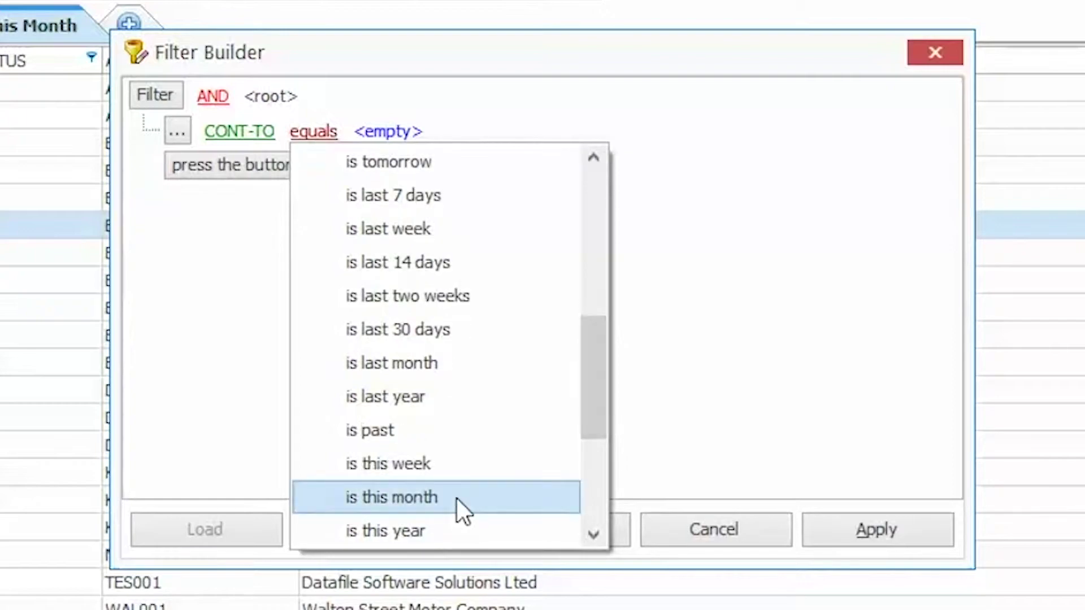
{"action": "left_click", "coordinate": [457, 497]}
{"action": "left_click", "coordinate": [855, 530]}
{"action": "left_click", "coordinate": [556, 529]}
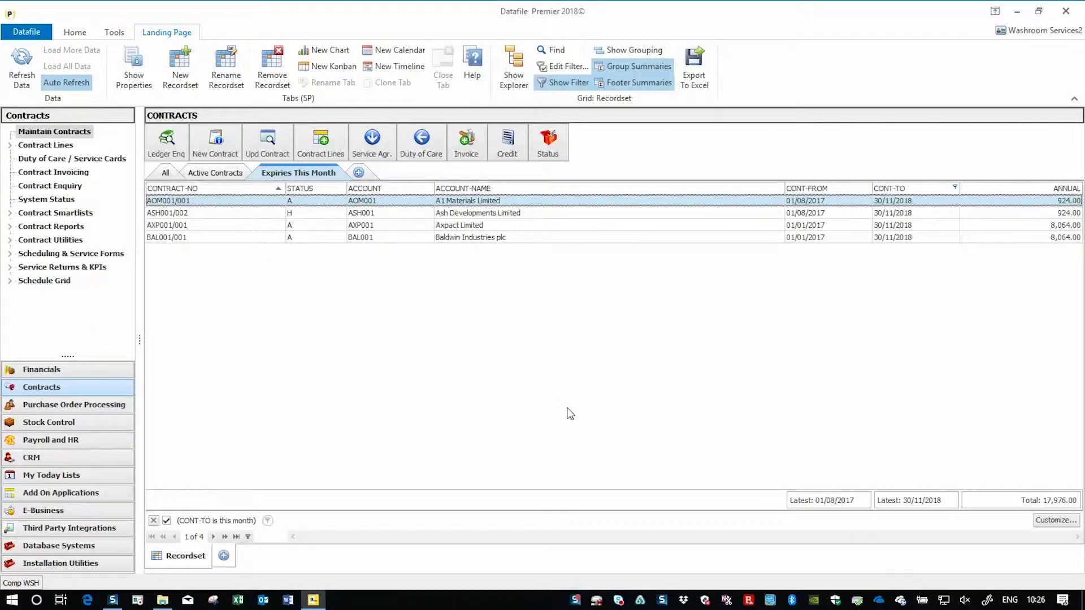
- Add a recordset tab named 'Expiries This Year' filtered to status A
{"action": "left_click", "coordinate": [360, 173]}
{"action": "right_click", "coordinate": [359, 172]}
{"action": "left_click", "coordinate": [383, 190]}
{"action": "type", "text": "Ex"}
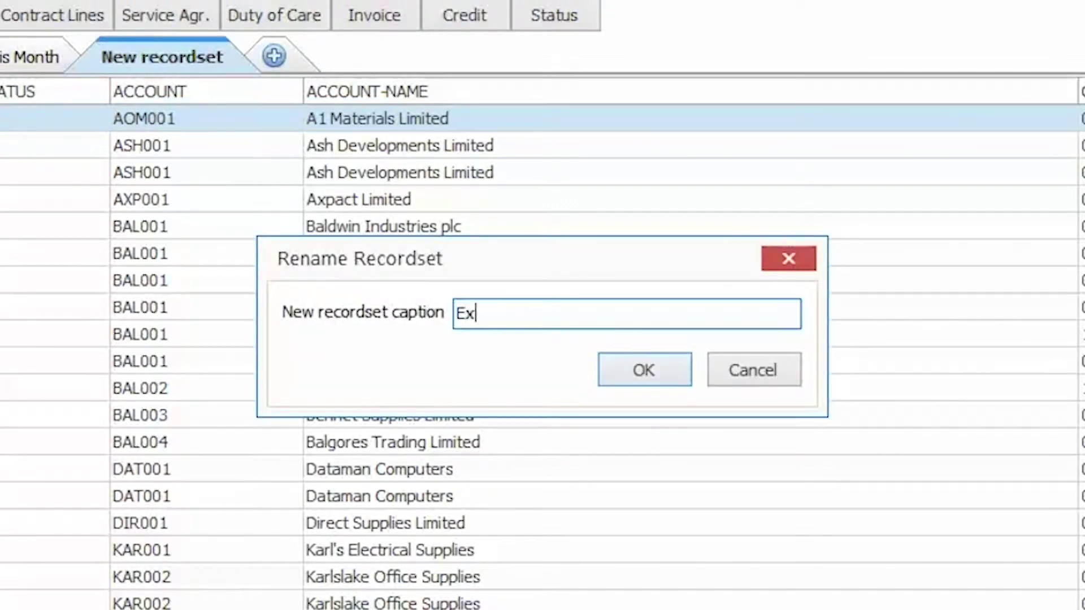
{"action": "type", "text": "piries This Yea"}
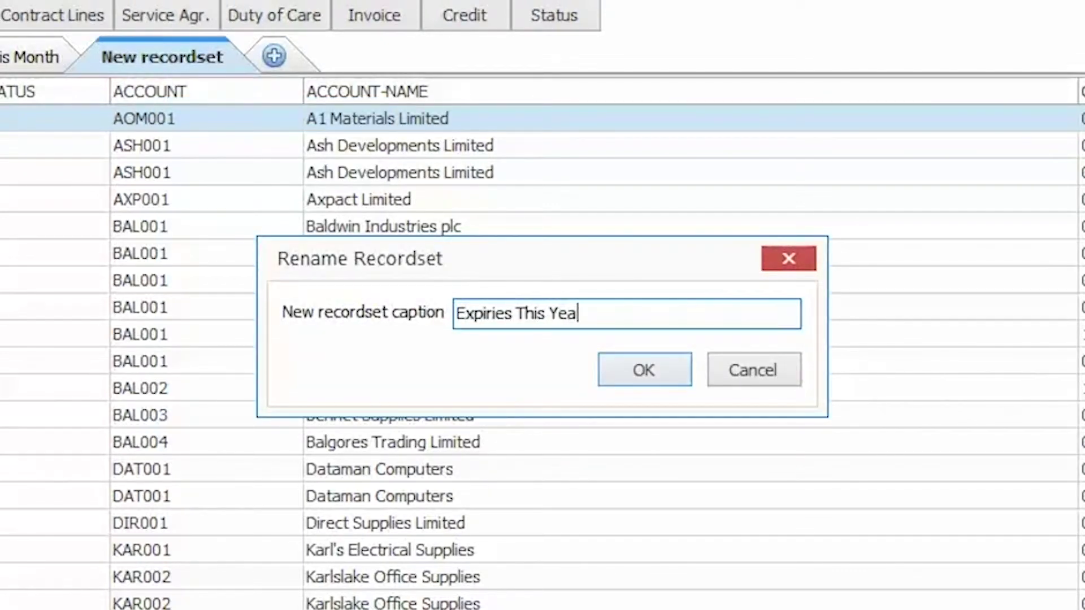
{"action": "type", "text": "r"}
{"action": "key", "text": "Return"}
{"action": "left_click", "coordinate": [342, 188]}
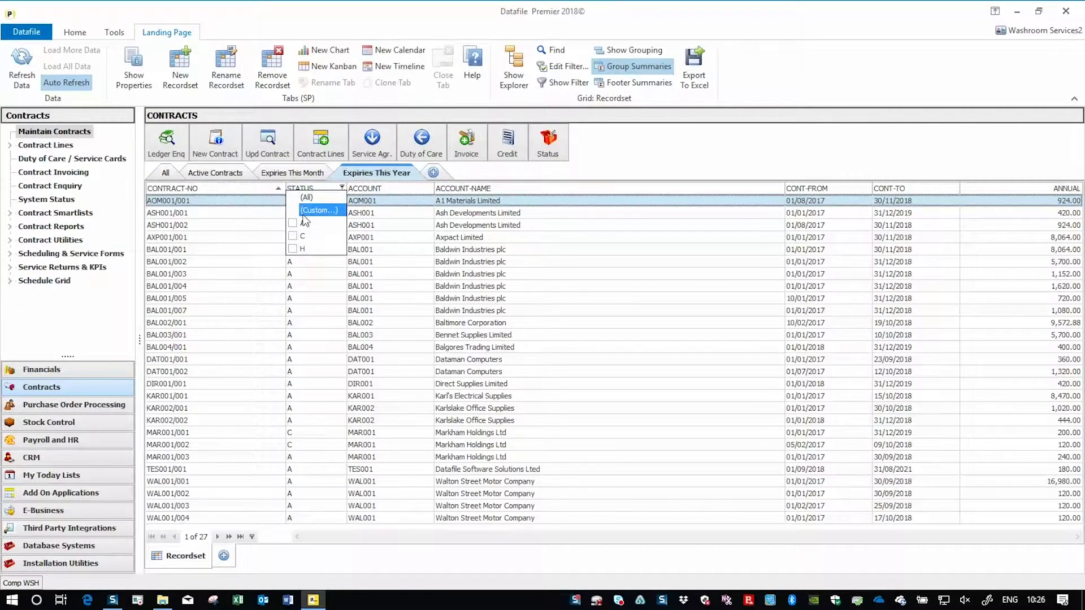
{"action": "left_click", "coordinate": [301, 221]}
{"action": "left_click", "coordinate": [597, 215]}
- Add a custom filter matching contracts whose CONT-TO is this year
{"action": "right_click", "coordinate": [599, 221]}
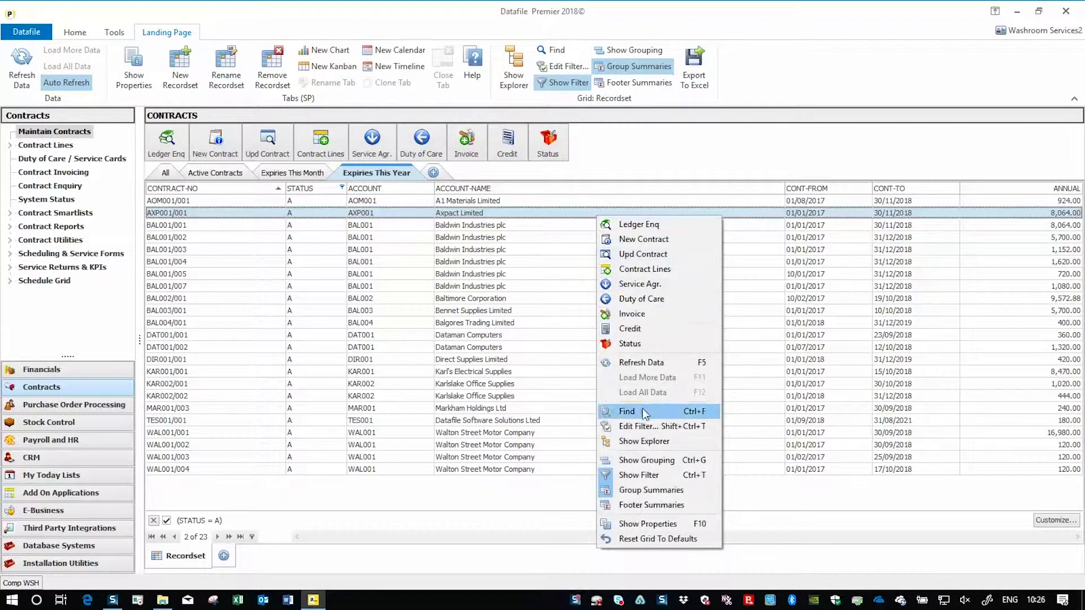
{"action": "left_click", "coordinate": [627, 425]}
{"action": "left_click", "coordinate": [230, 113]}
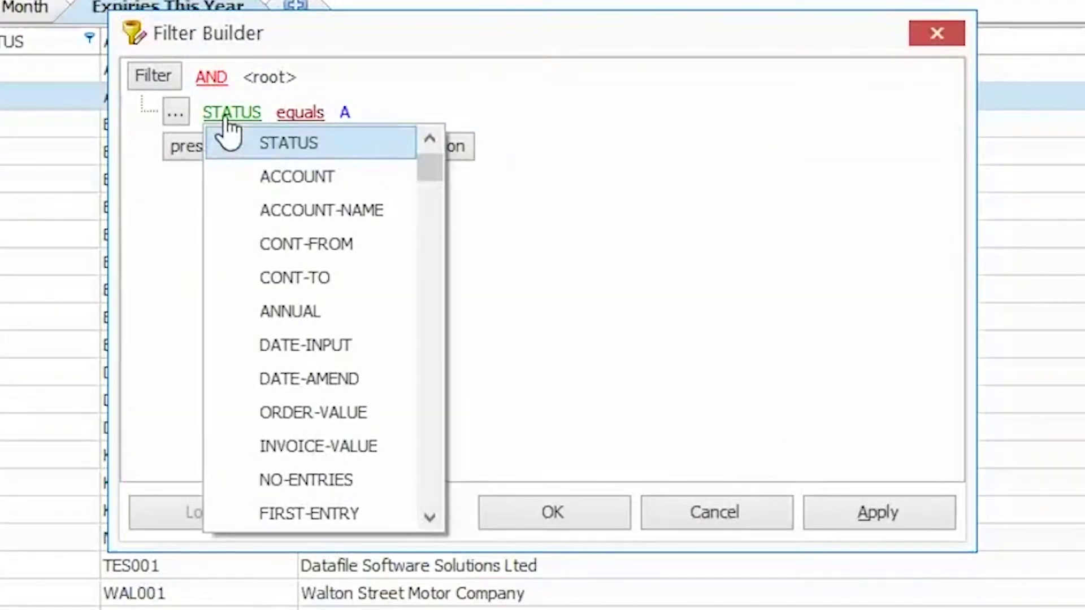
{"action": "left_click", "coordinate": [279, 277]}
{"action": "left_click", "coordinate": [305, 116]}
{"action": "left_click_drag", "start_coordinate": [594, 224], "coordinate": [599, 374]}
{"action": "left_click", "coordinate": [452, 452]}
{"action": "left_click", "coordinate": [822, 500]}
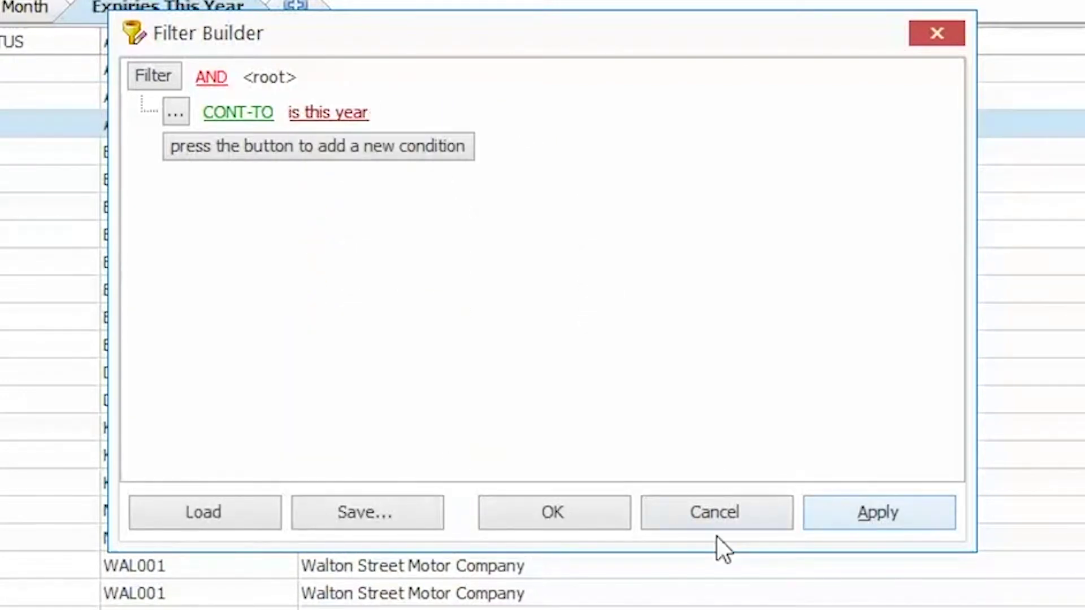
{"action": "left_click", "coordinate": [563, 511]}
- Turn on footer summaries for the Expiries This Year grid
{"action": "right_click", "coordinate": [788, 298]}
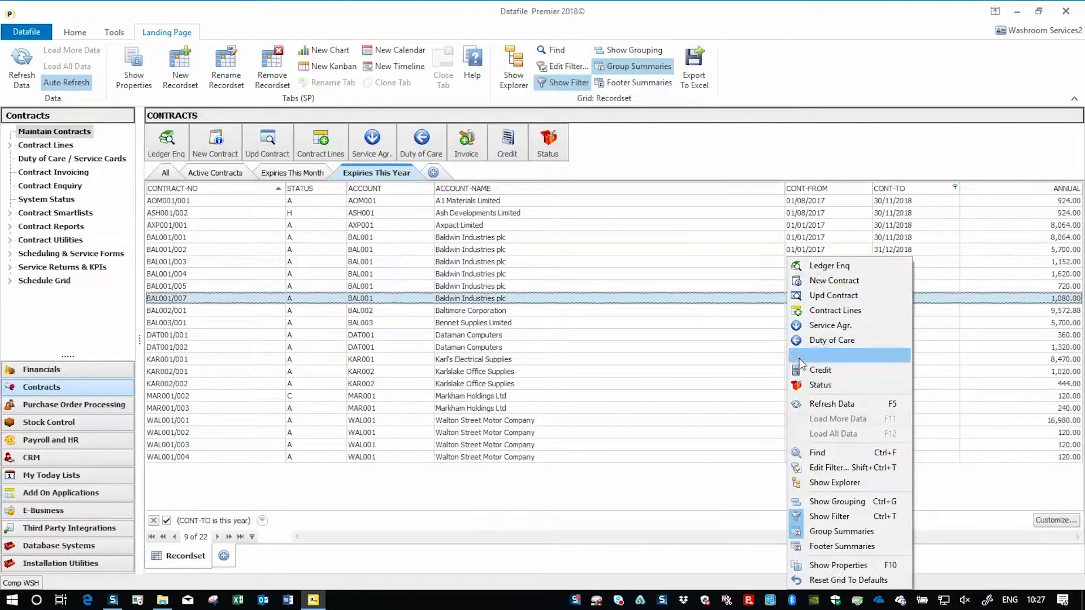
{"action": "left_click", "coordinate": [837, 546]}
{"action": "left_click", "coordinate": [604, 351]}
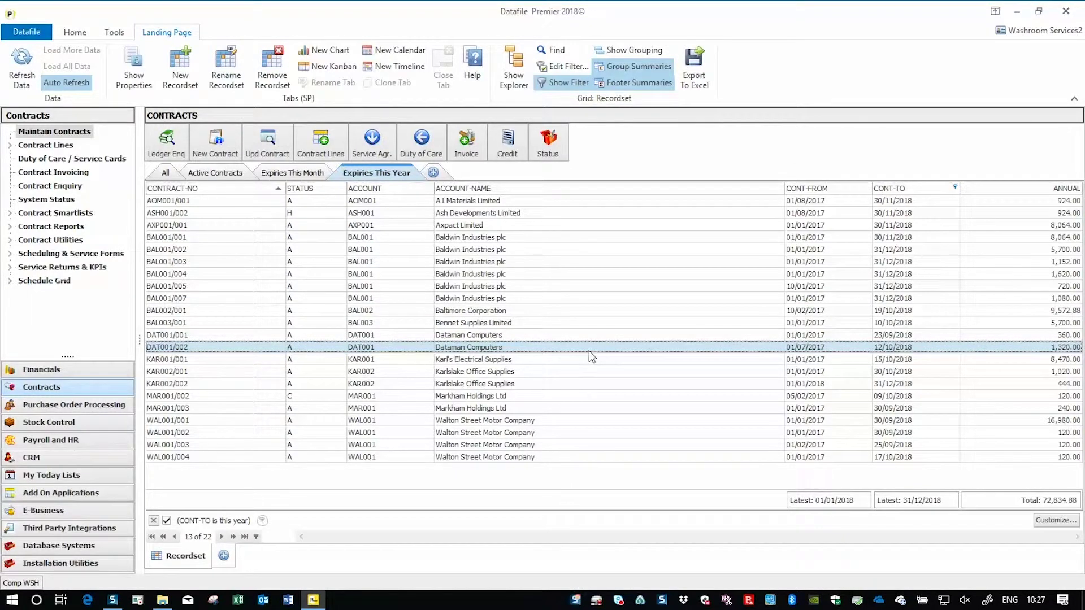
- Add a chart view to Active Contracts and name its tab 'Contracts by Area'
{"action": "left_click", "coordinate": [217, 173]}
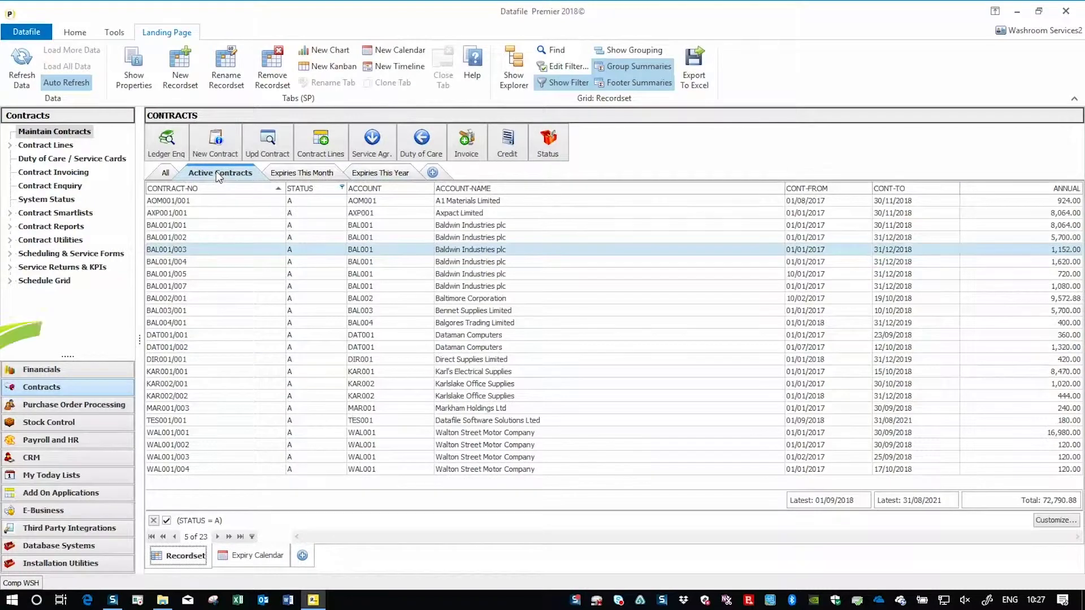
{"action": "left_click", "coordinate": [305, 556]}
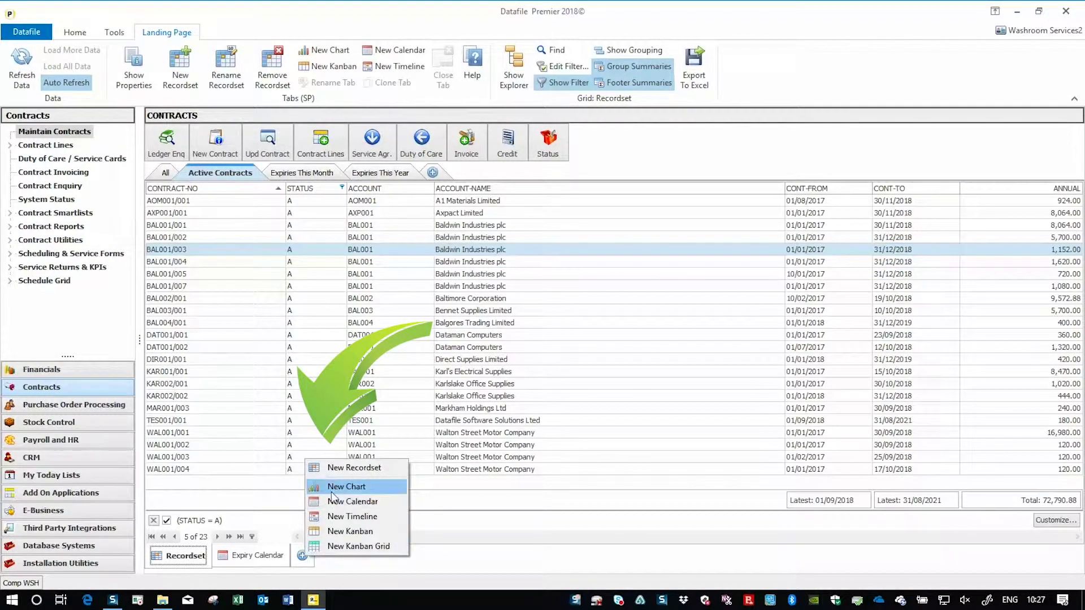
{"action": "left_click", "coordinate": [332, 488]}
{"action": "right_click", "coordinate": [327, 559]}
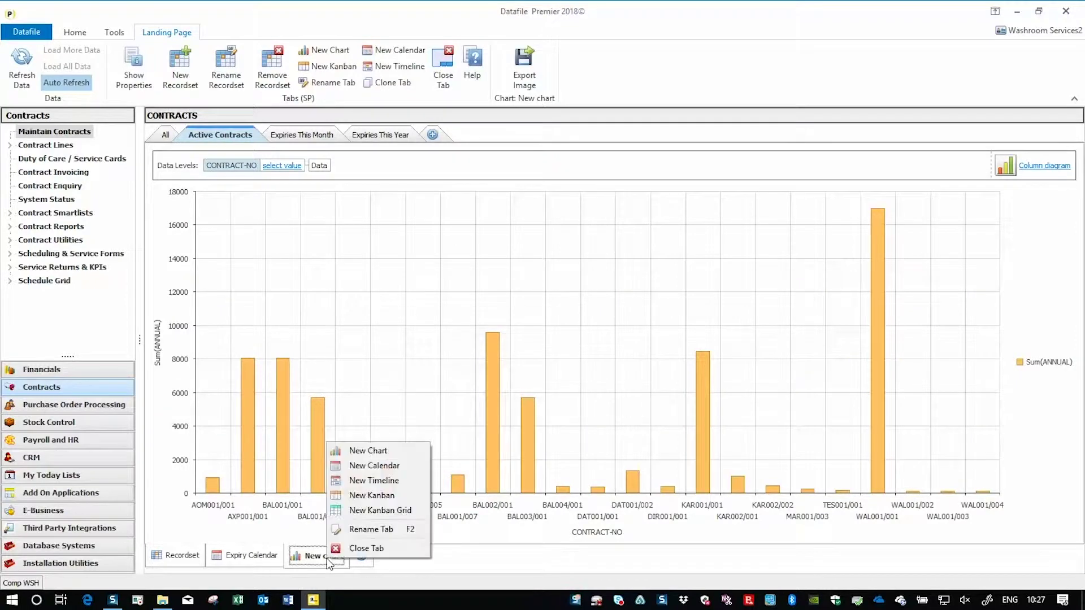
{"action": "left_click", "coordinate": [368, 530]}
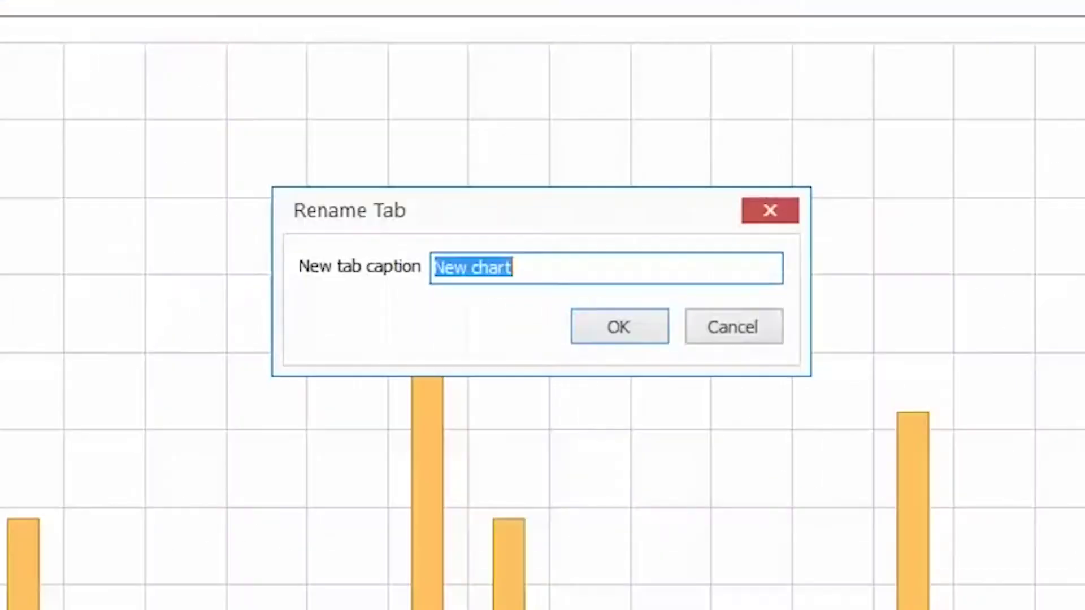
{"action": "type", "text": "Co"}
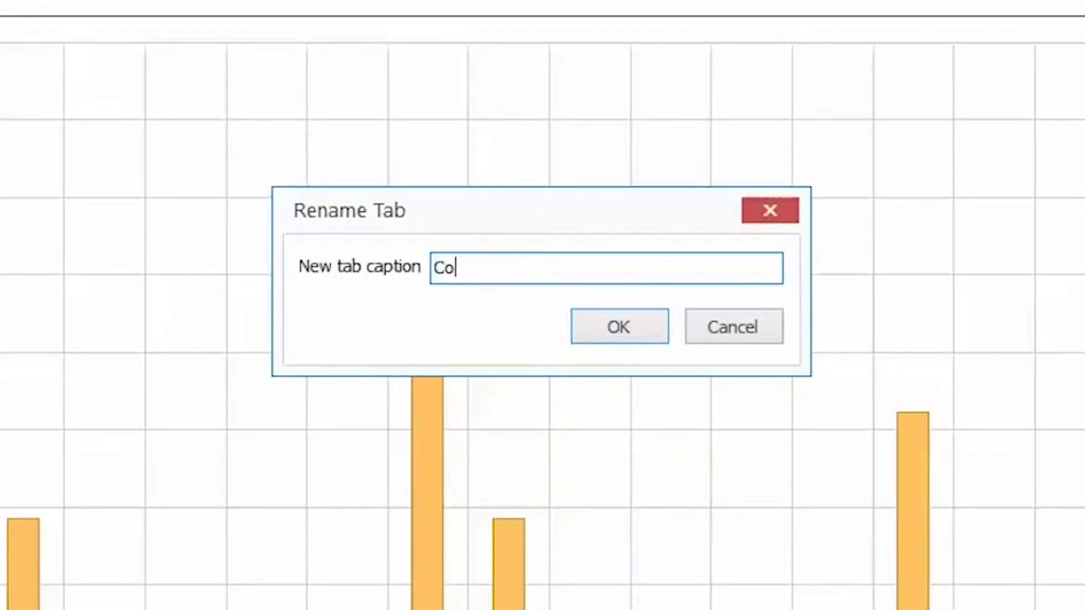
{"action": "type", "text": "ntracts by "}
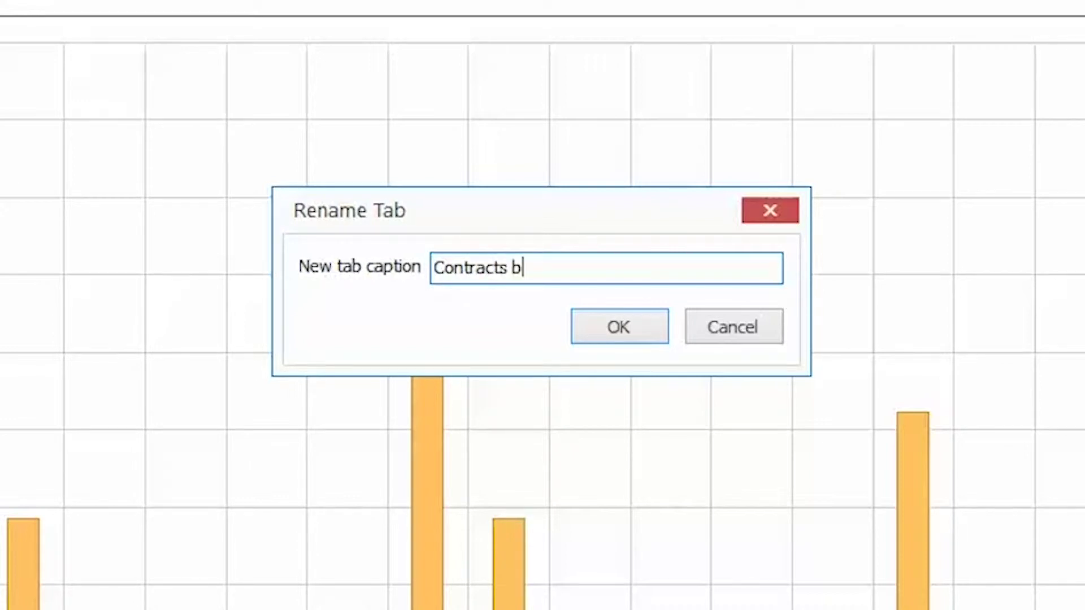
{"action": "type", "text": "Area"}
{"action": "key", "text": "Return"}
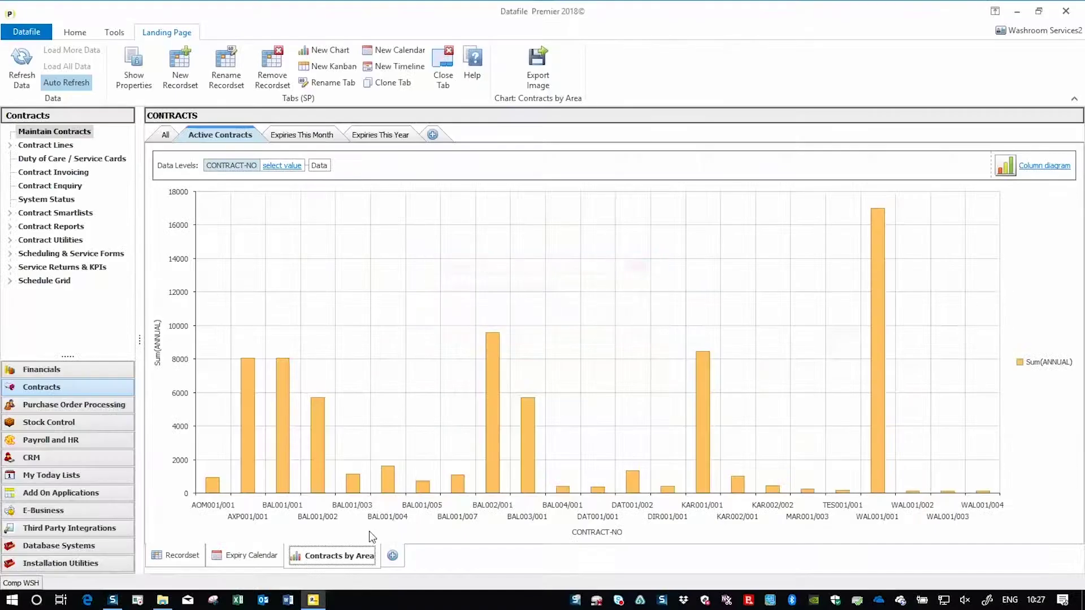
- Change the chart's CONTRACT-NO drill-down level to AREA
{"action": "left_click", "coordinate": [148, 67]}
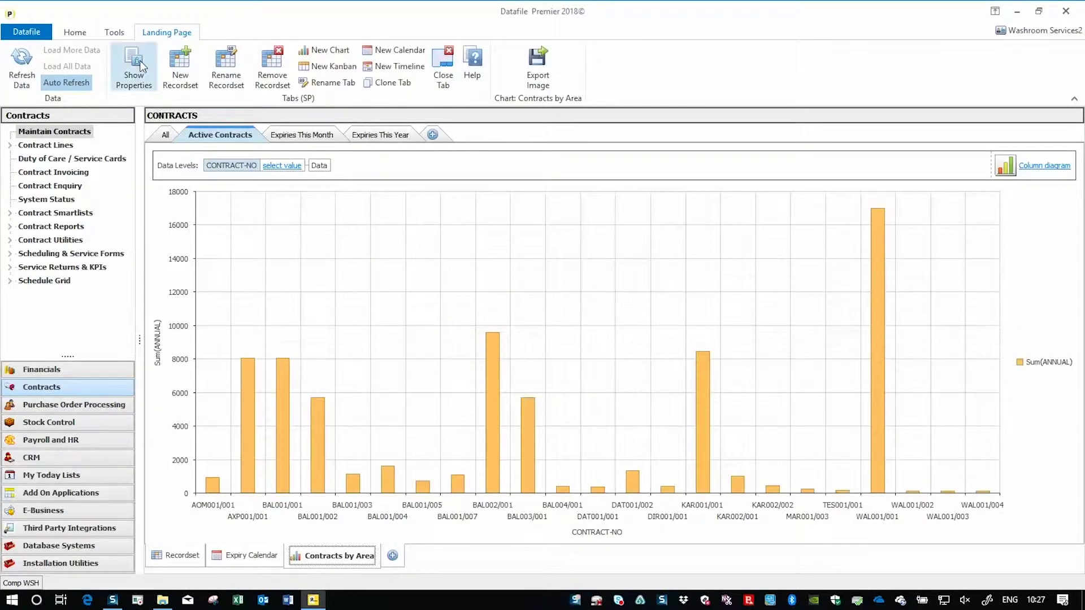
{"action": "left_click", "coordinate": [935, 203]}
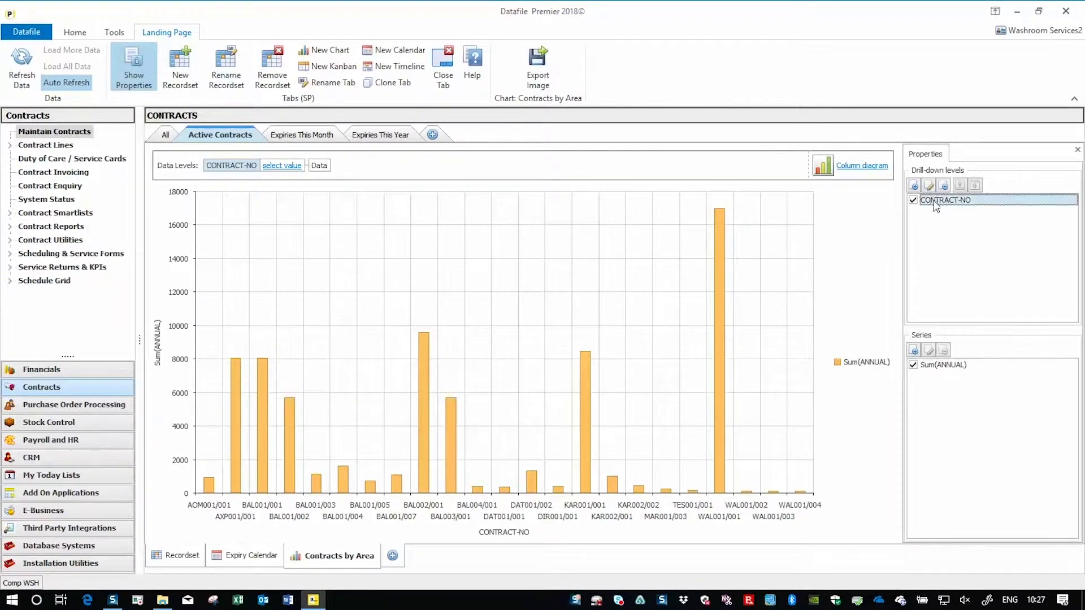
{"action": "left_click", "coordinate": [929, 186]}
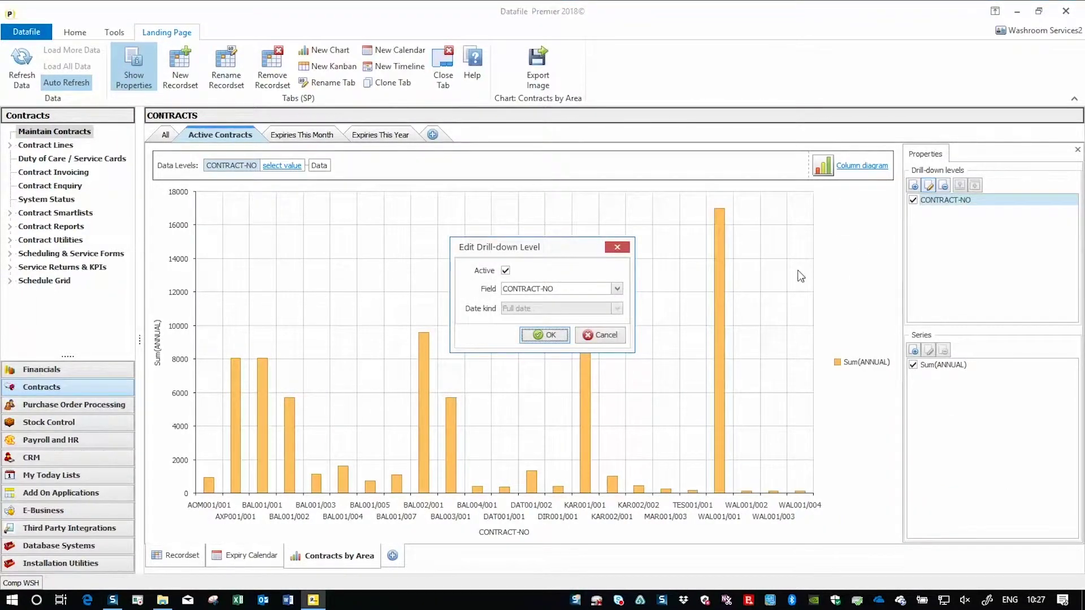
{"action": "left_click", "coordinate": [525, 289]}
{"action": "type", "text": "area"}
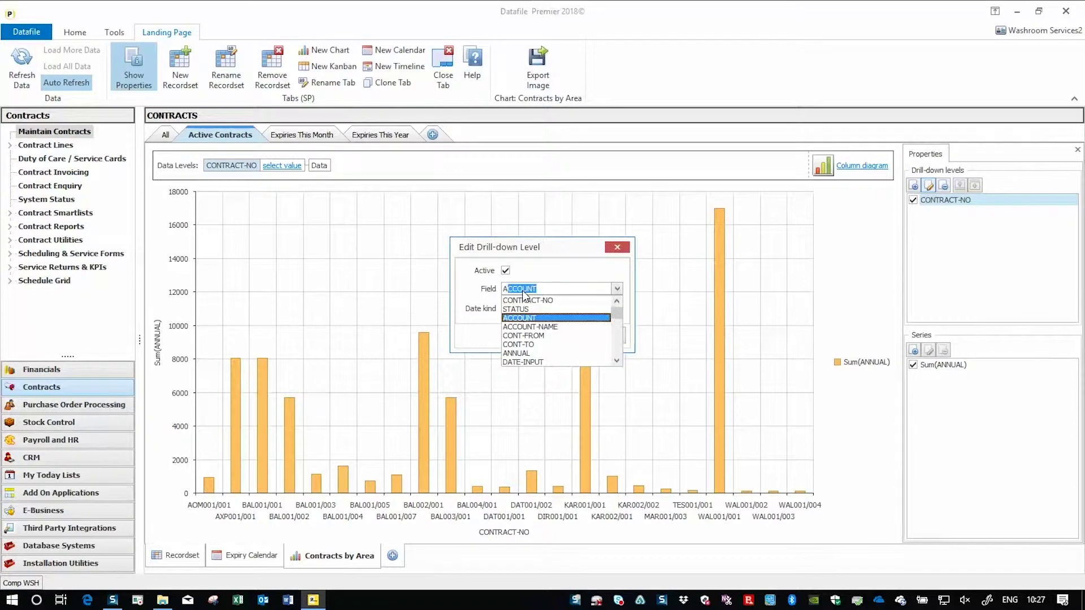
{"action": "key", "text": "Return"}
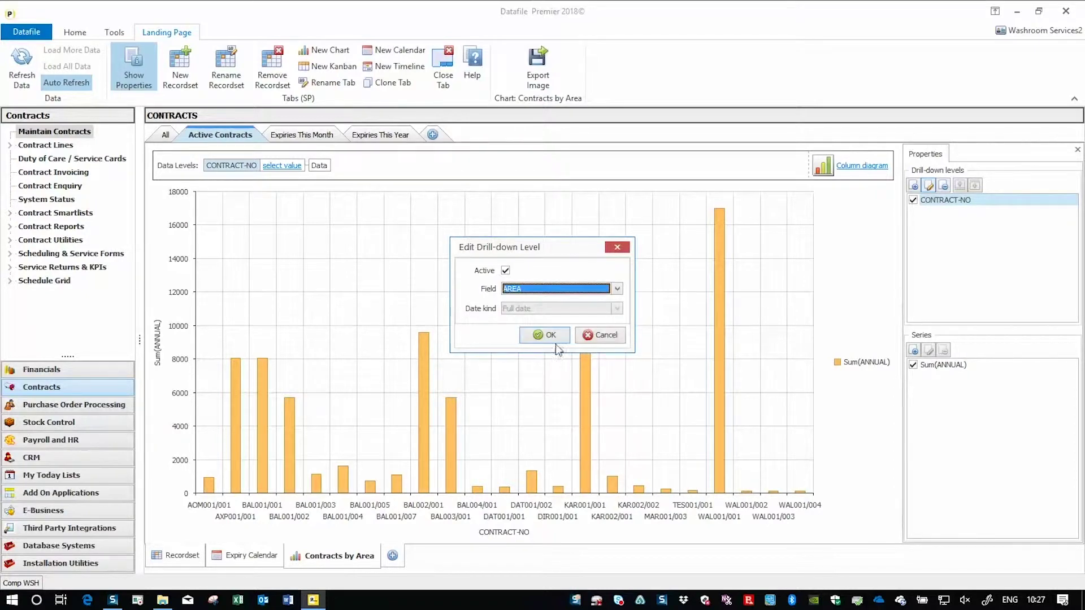
{"action": "left_click", "coordinate": [541, 336]}
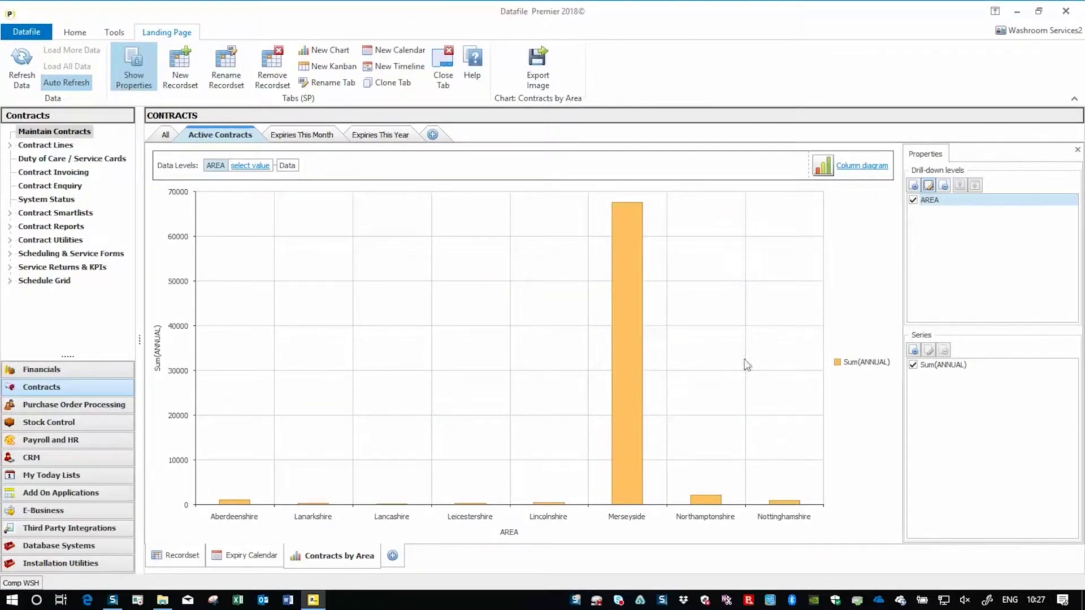
- Add an ACCOUNT-NAME drill-down level and test it on Northamptonshire
{"action": "left_click", "coordinate": [913, 185]}
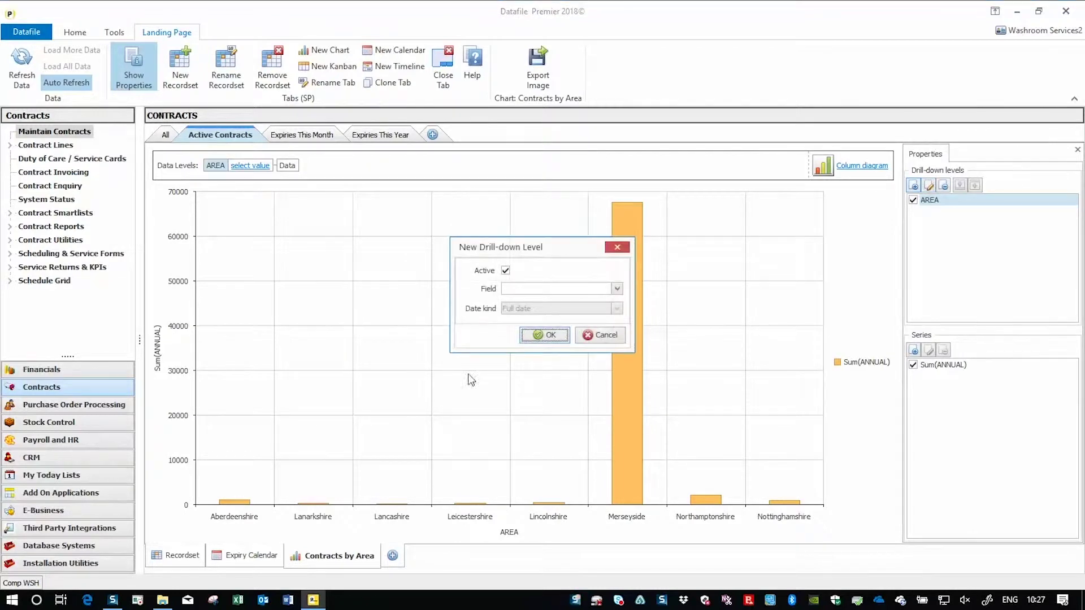
{"action": "left_click", "coordinate": [531, 286]}
{"action": "left_click", "coordinate": [529, 323]}
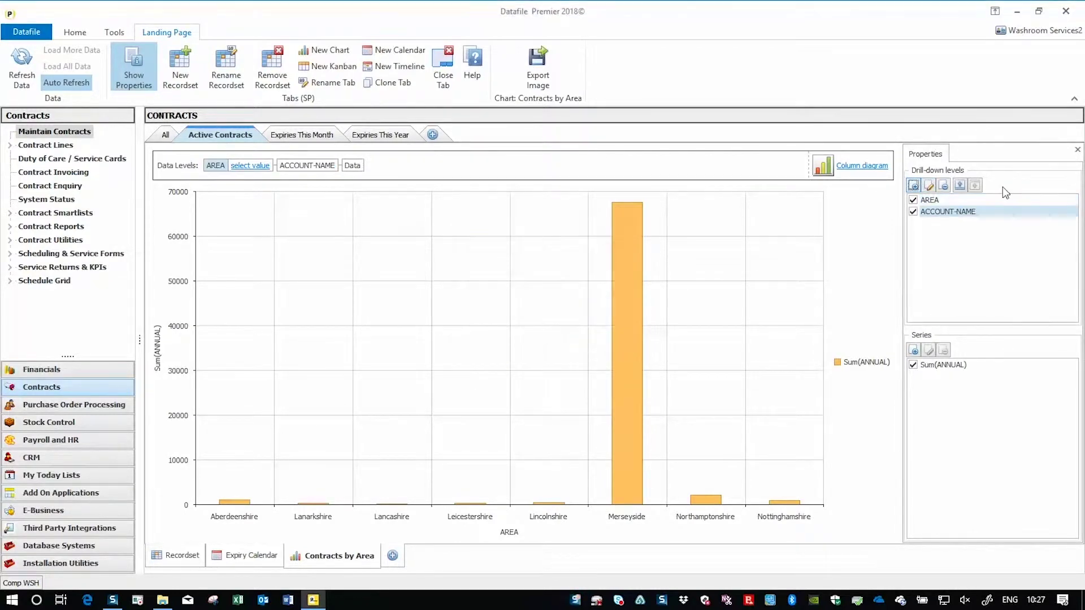
{"action": "left_click", "coordinate": [1077, 150]}
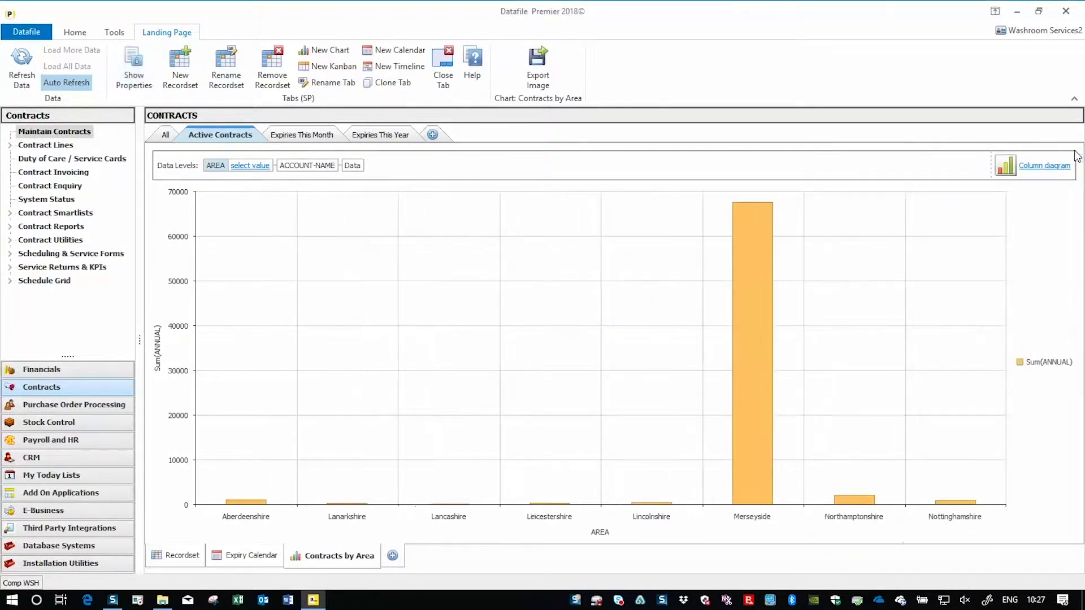
{"action": "left_click", "coordinate": [858, 501]}
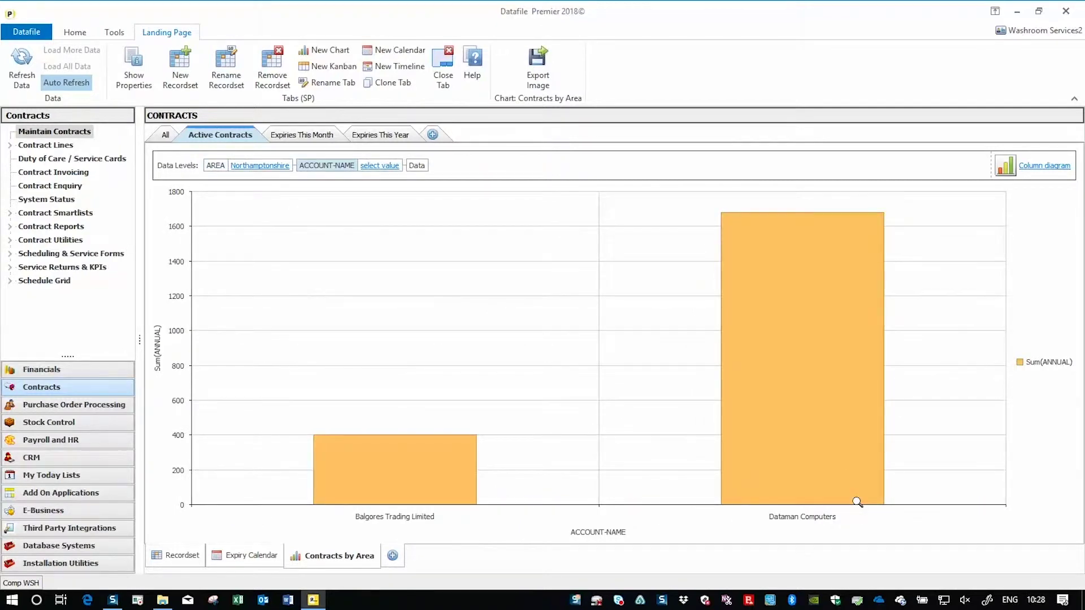
{"action": "left_click", "coordinate": [216, 165]}
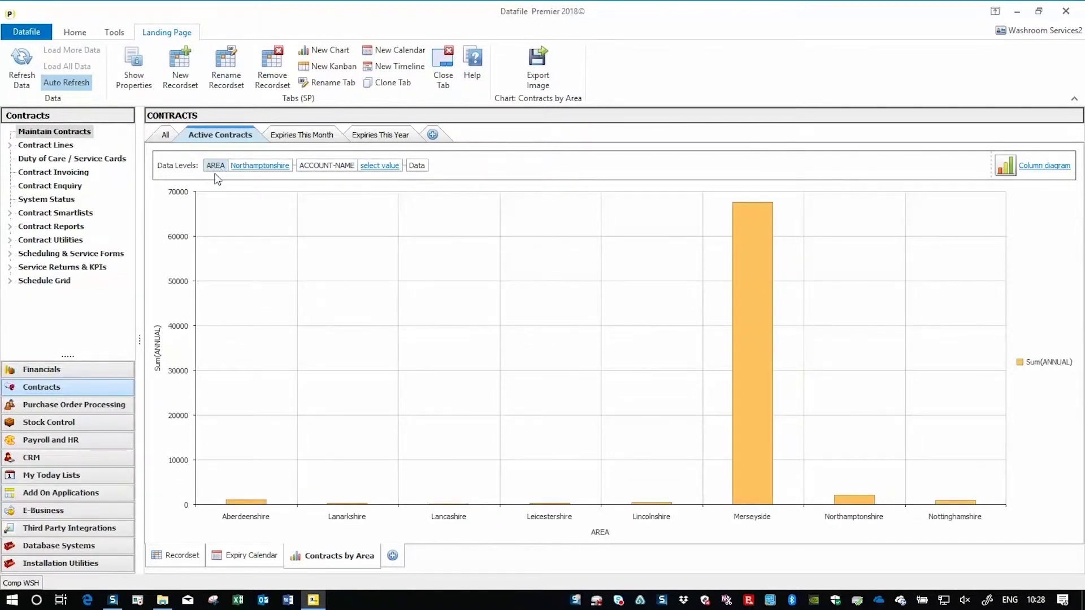
- Add another contract recordset tab and rename it 'Lapsed Contracts'
{"action": "left_click", "coordinate": [433, 135]}
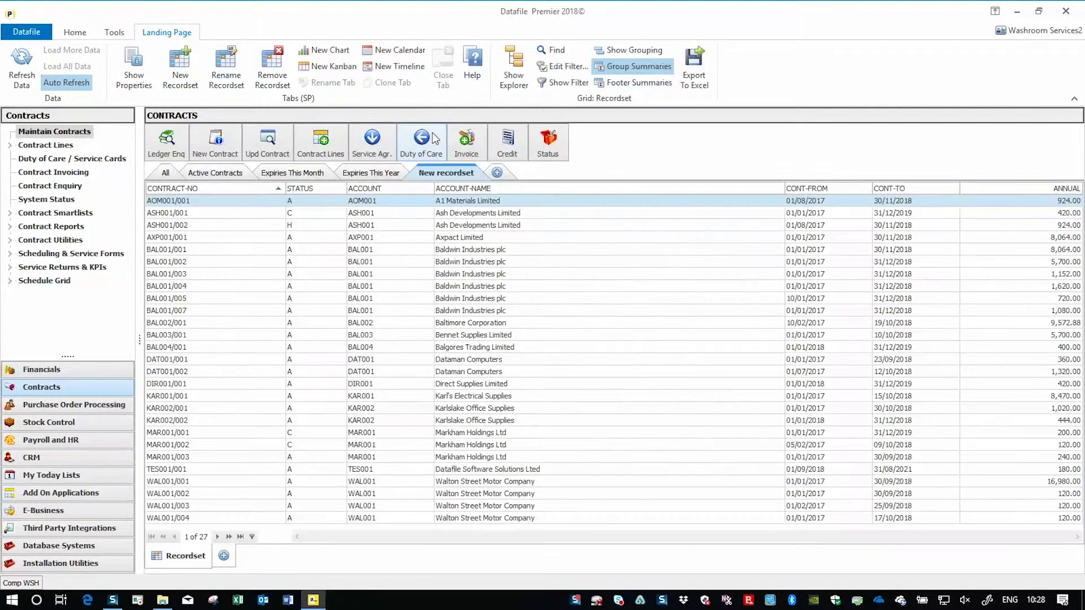
{"action": "right_click", "coordinate": [450, 177]}
{"action": "left_click", "coordinate": [480, 196]}
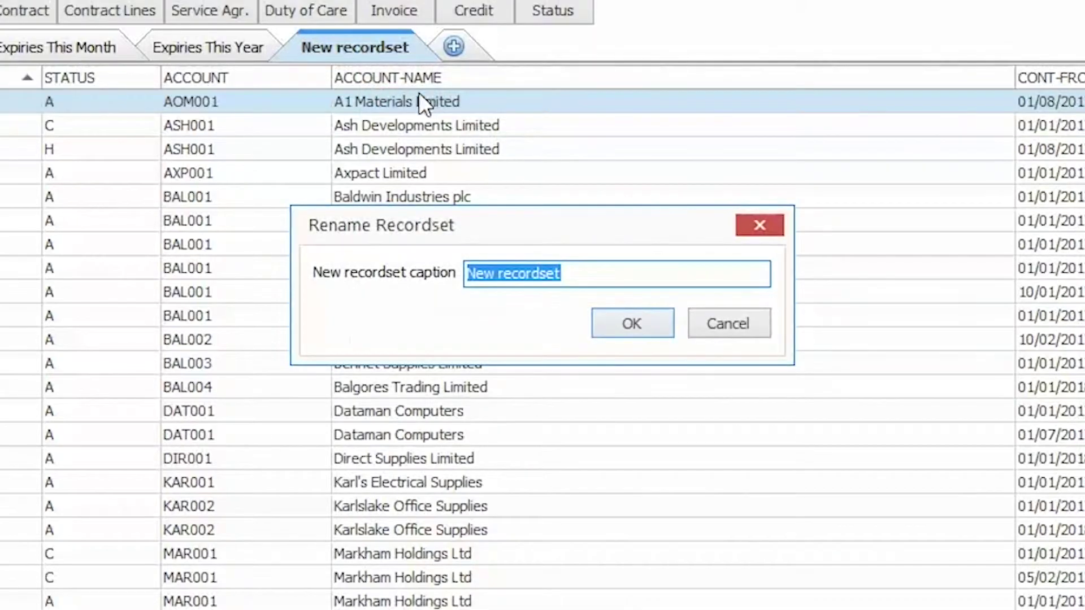
{"action": "type", "text": "La"}
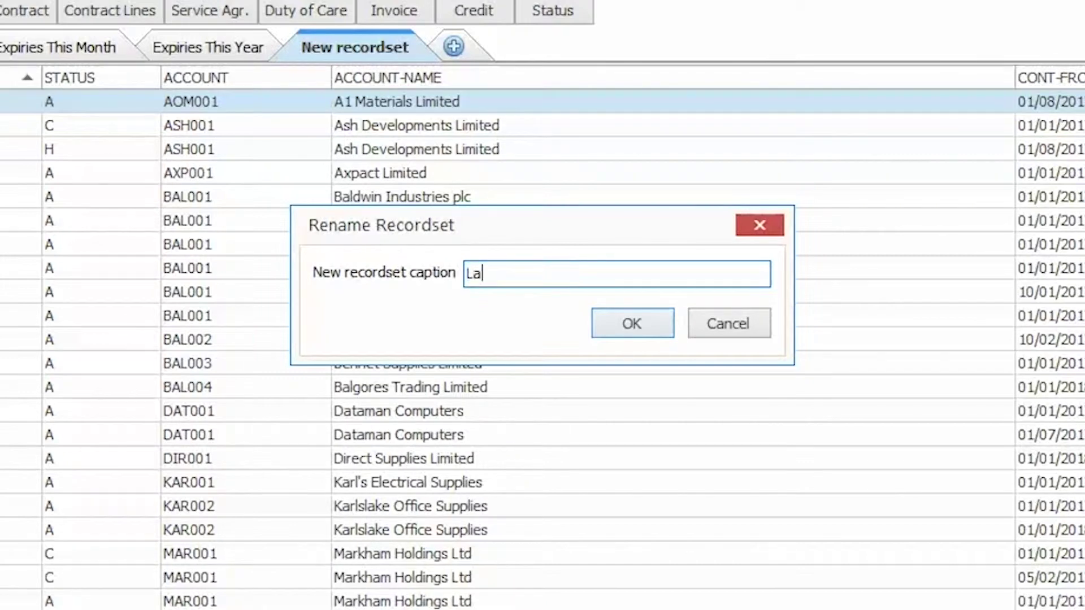
{"action": "type", "text": "psed Contr"}
{"action": "type", "text": "acts"}
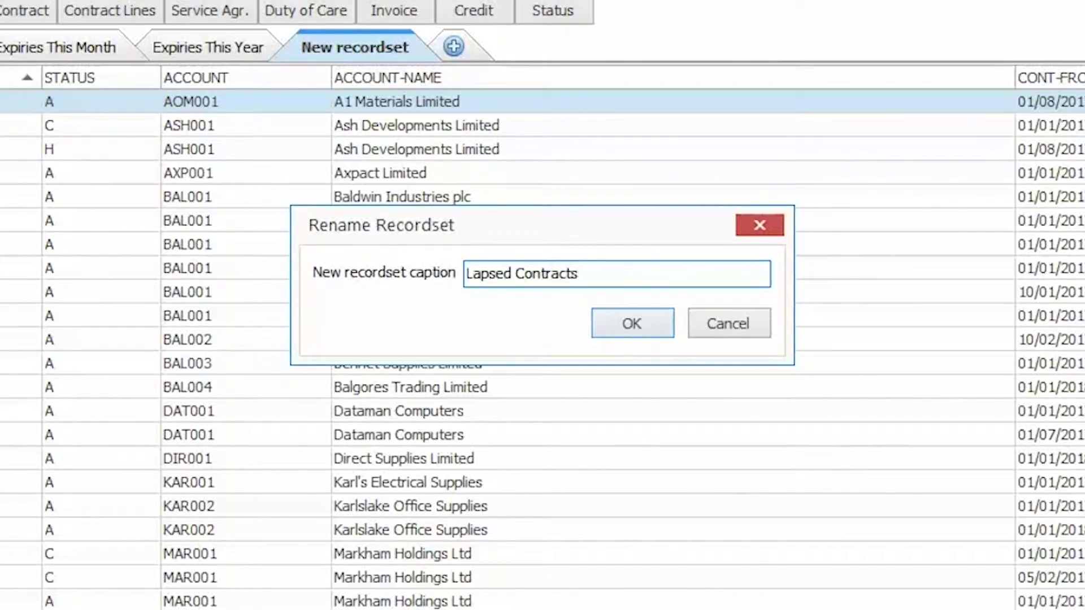
{"action": "key", "text": "Return"}
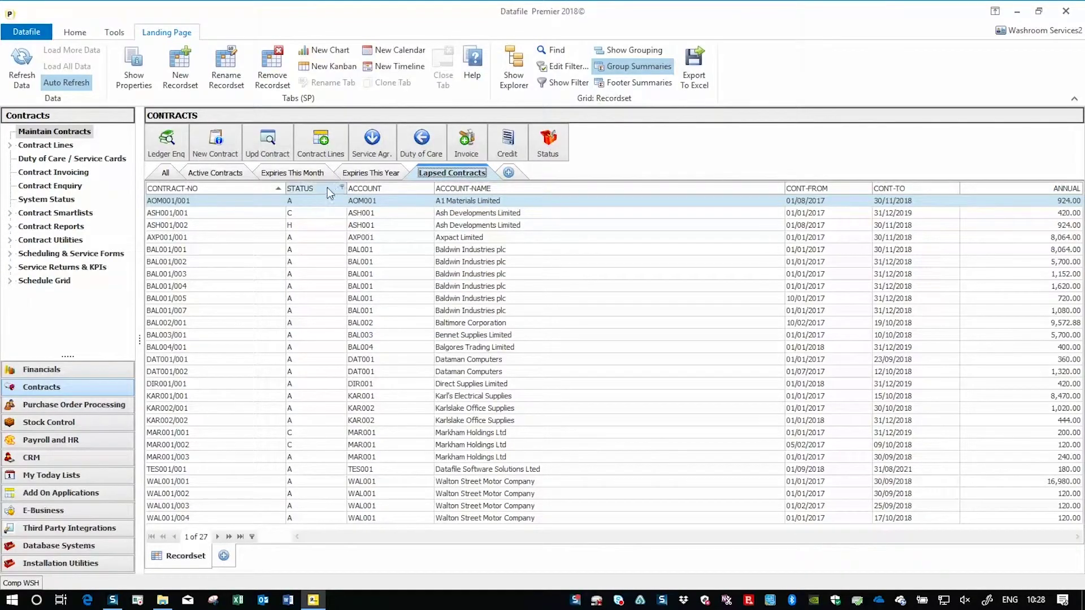
- Filter to status C, add REASON_LW after ACCOUNT-NAME, and show footer totals (740.00)
{"action": "left_click", "coordinate": [342, 187]}
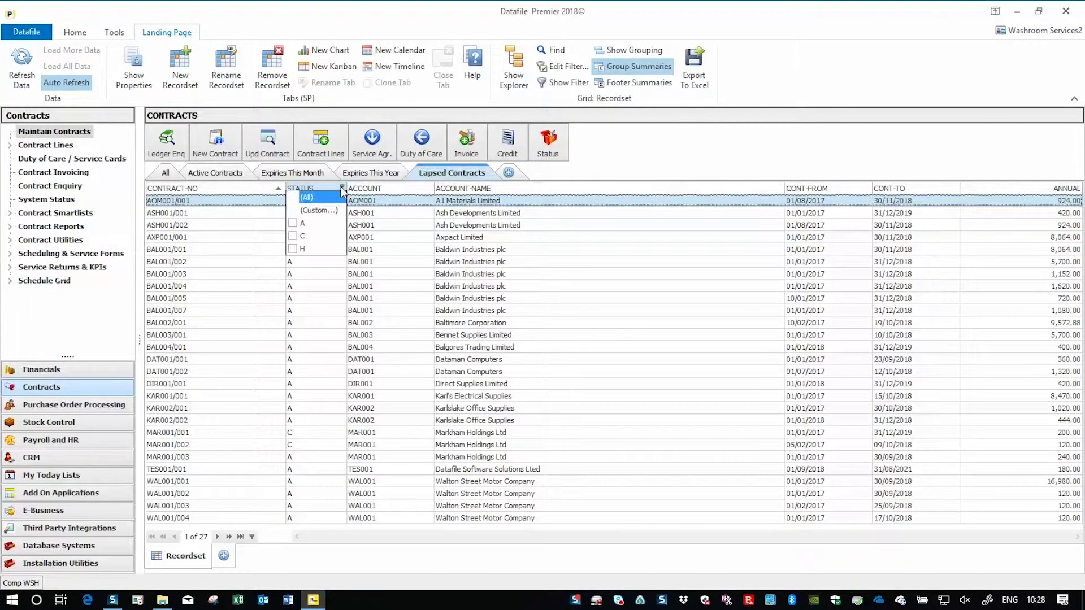
{"action": "left_click", "coordinate": [293, 236]}
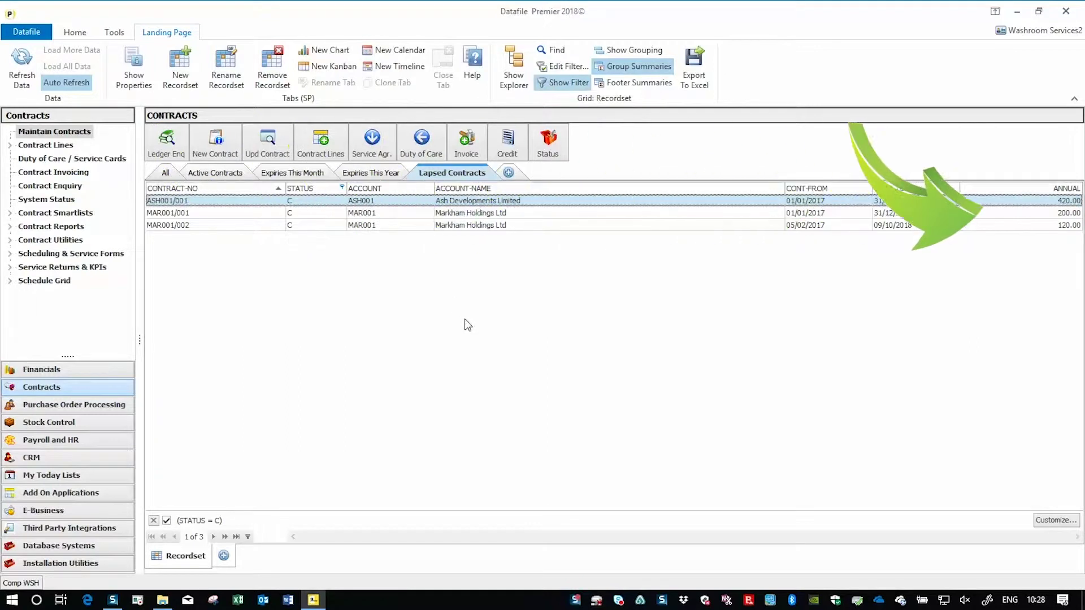
{"action": "right_click", "coordinate": [648, 187]}
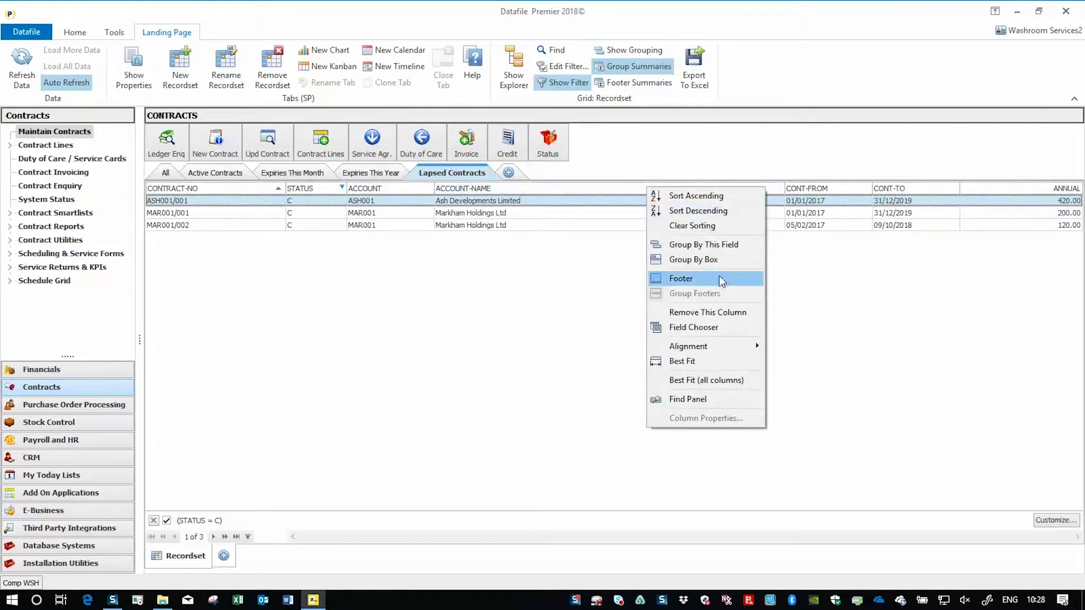
{"action": "left_click", "coordinate": [757, 328]}
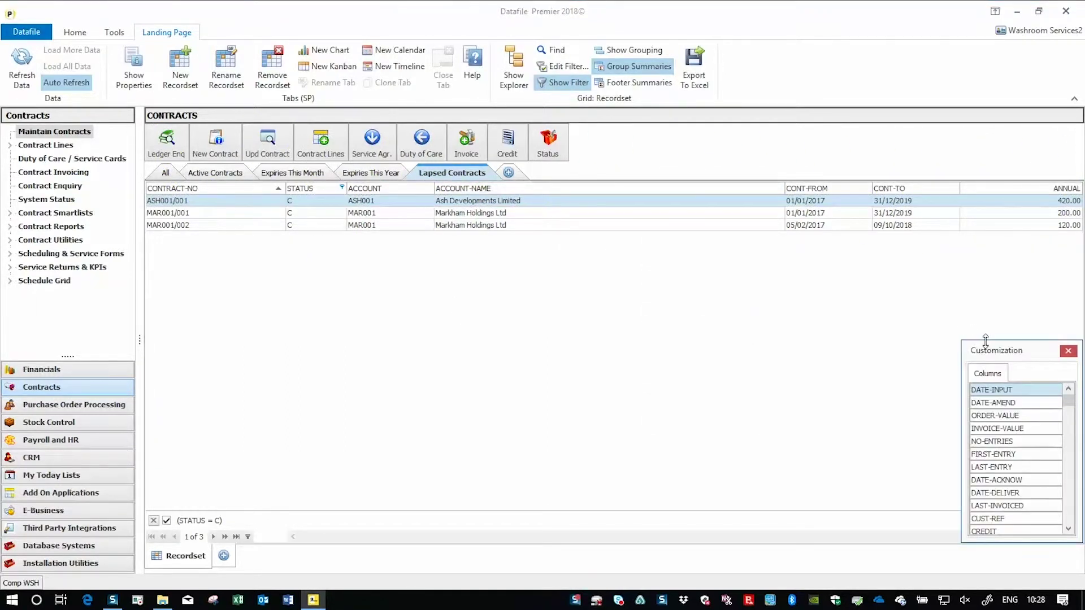
{"action": "left_click_drag", "start_coordinate": [985, 339], "coordinate": [986, 39]}
{"action": "scroll", "coordinate": [1017, 305], "scroll_direction": "down", "scroll_amount": 10}
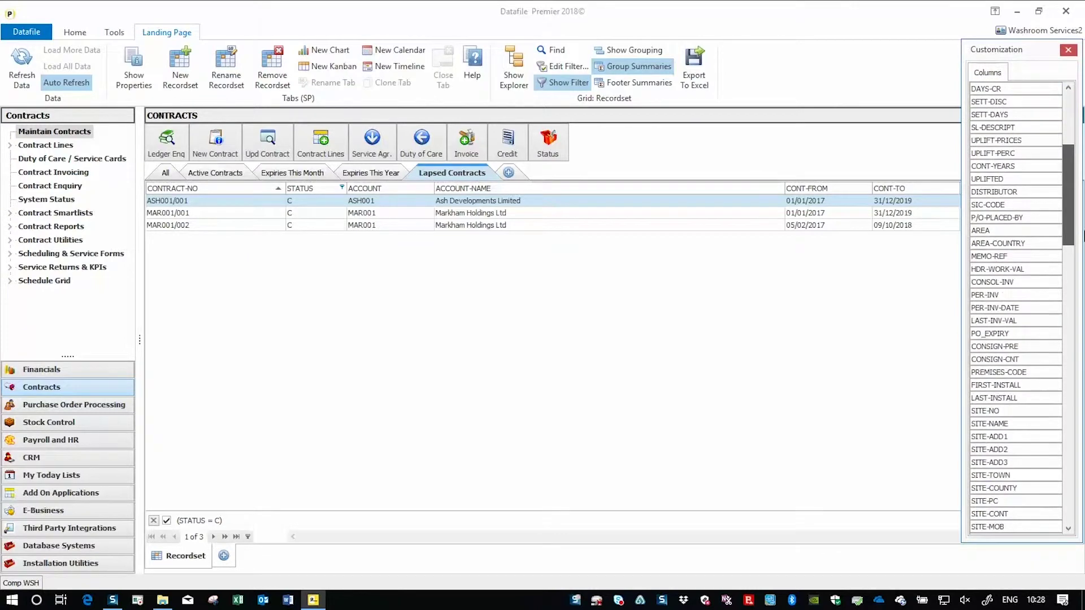
{"action": "left_click_drag", "start_coordinate": [1084, 235], "coordinate": [1083, 514]}
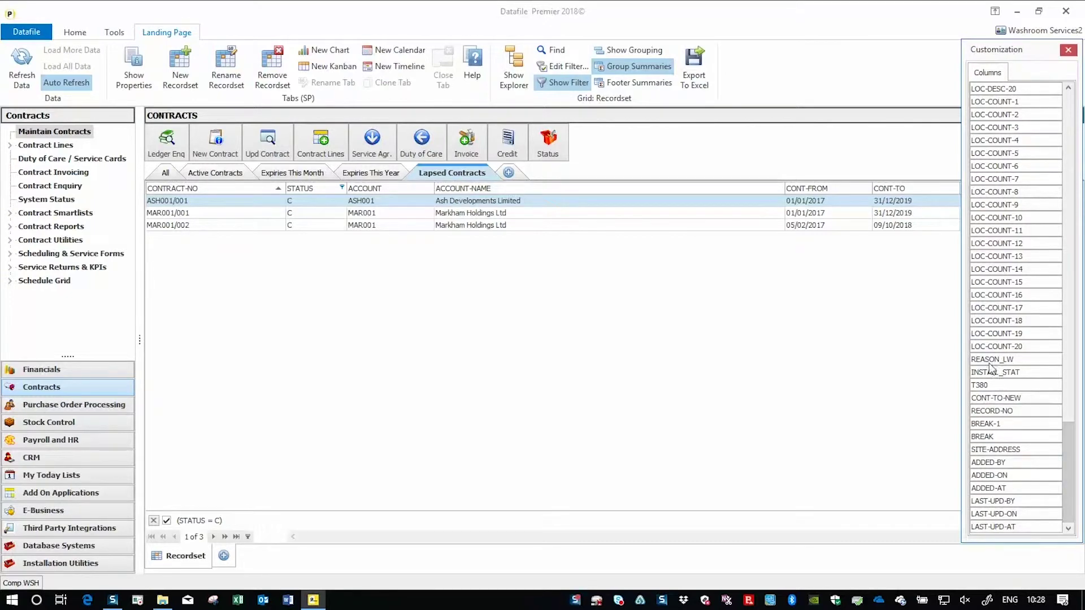
{"action": "mouse_move", "coordinate": [995, 359]}
{"action": "left_mouse_down"}
{"action": "mouse_move", "coordinate": [785, 188]}
{"action": "mouse_move", "coordinate": [829, 187]}
{"action": "left_mouse_up"}
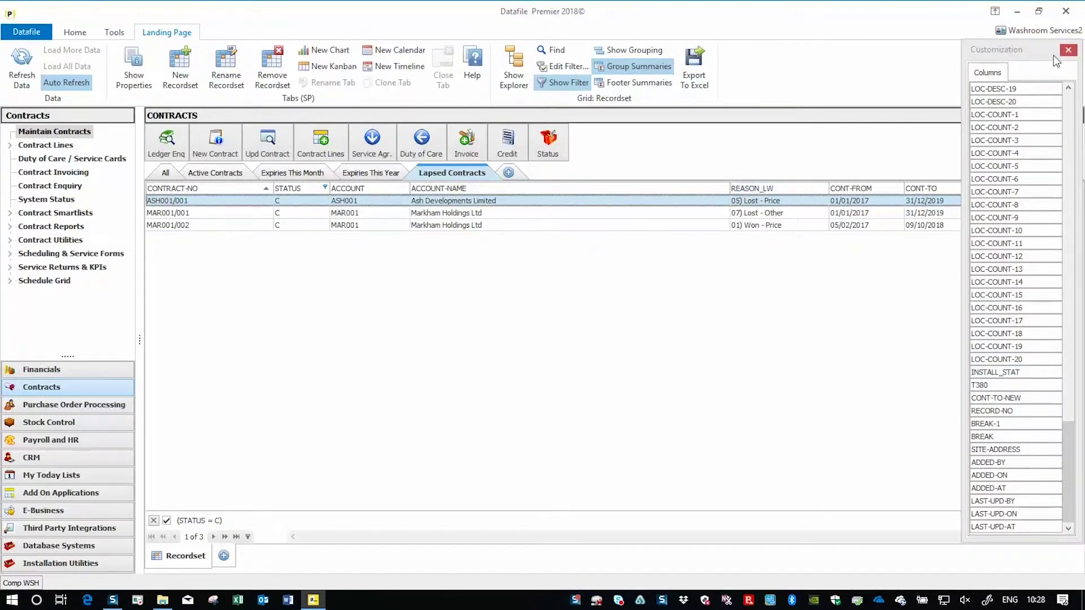
{"action": "left_click", "coordinate": [1068, 50]}
{"action": "right_click", "coordinate": [641, 215]}
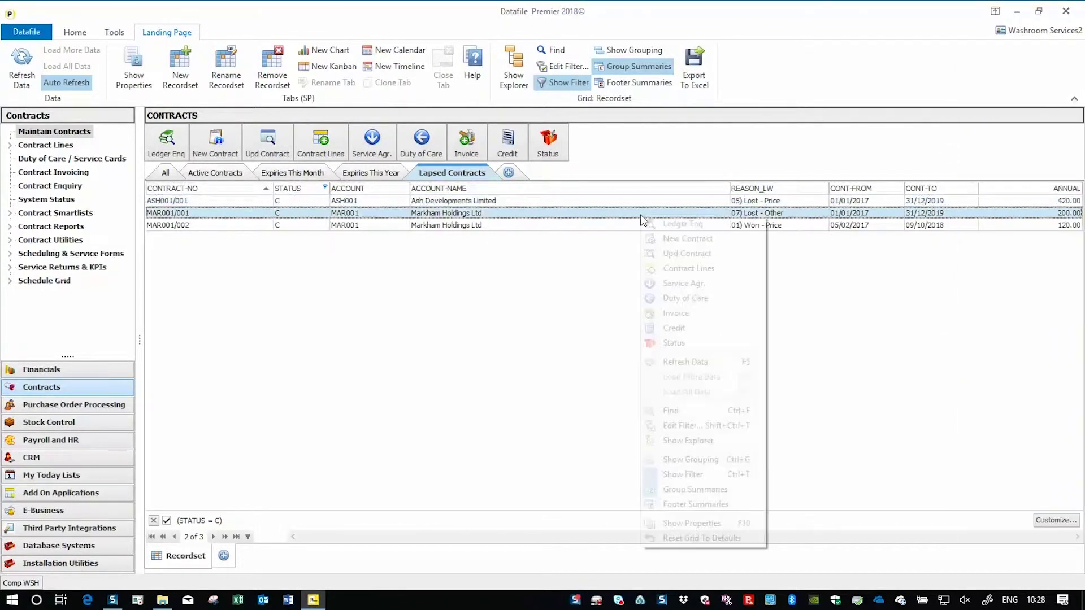
{"action": "left_click", "coordinate": [719, 503]}
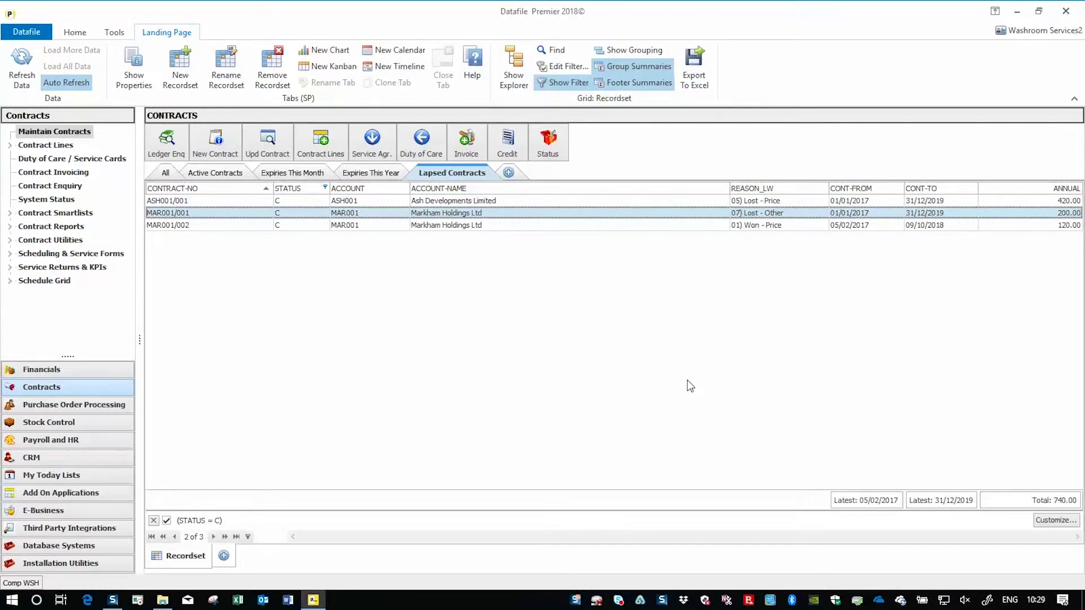
- Add a new recordset tab captioned 'Installation Planning'
{"action": "left_click", "coordinate": [509, 173]}
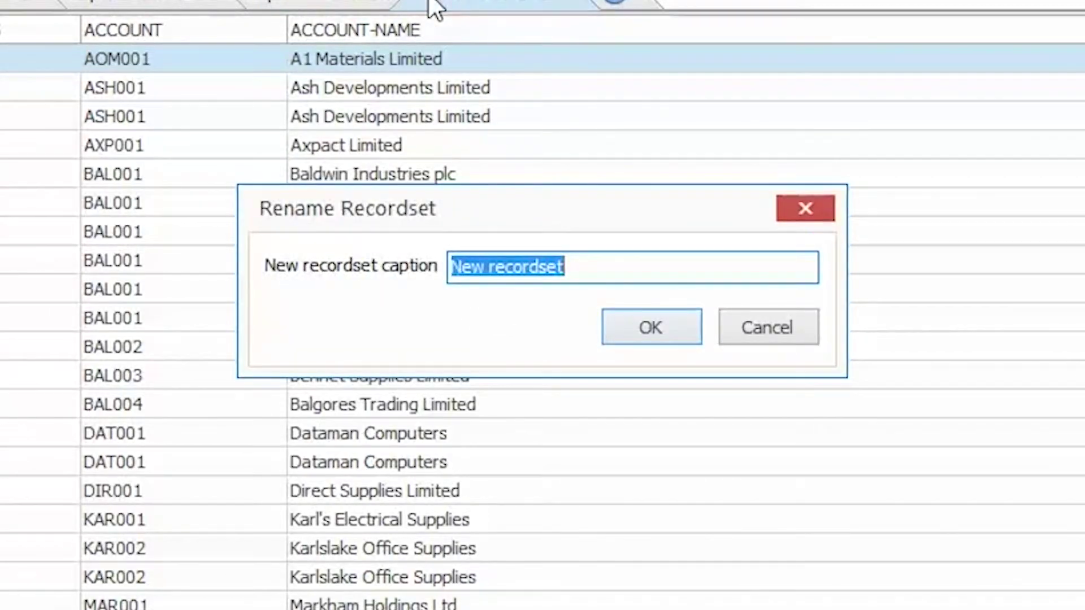
{"action": "type", "text": "Install"}
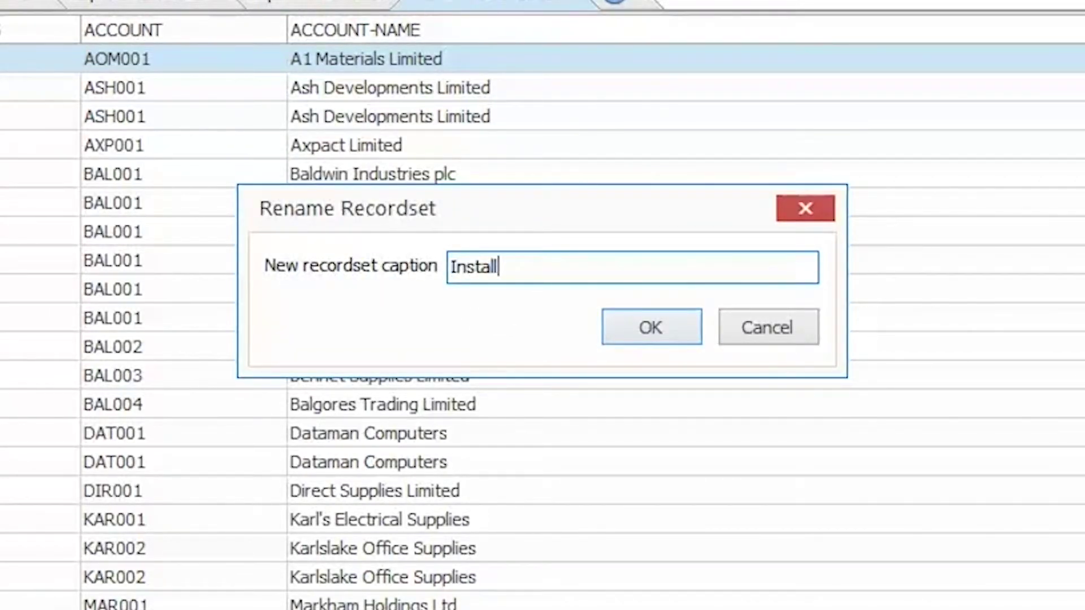
{"action": "type", "text": "ation Pla"}
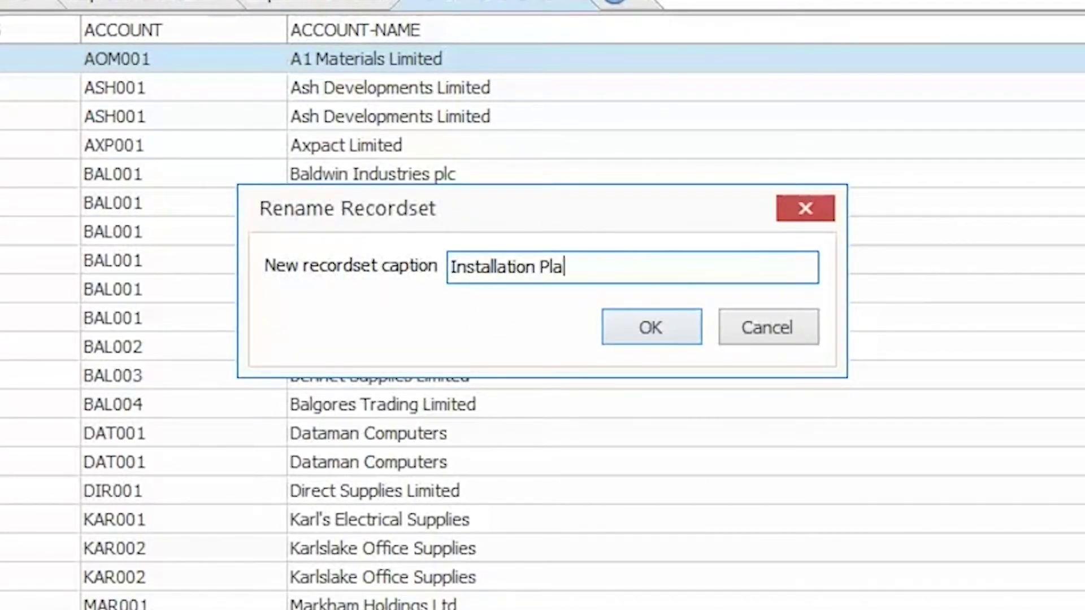
{"action": "type", "text": "nning"}
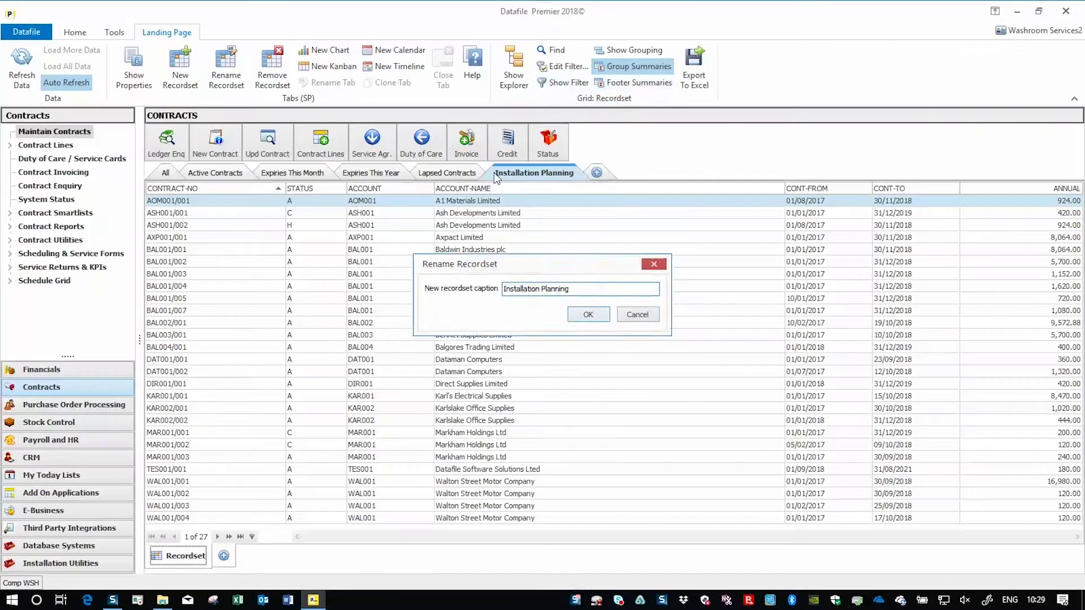
{"action": "key", "text": "Return"}
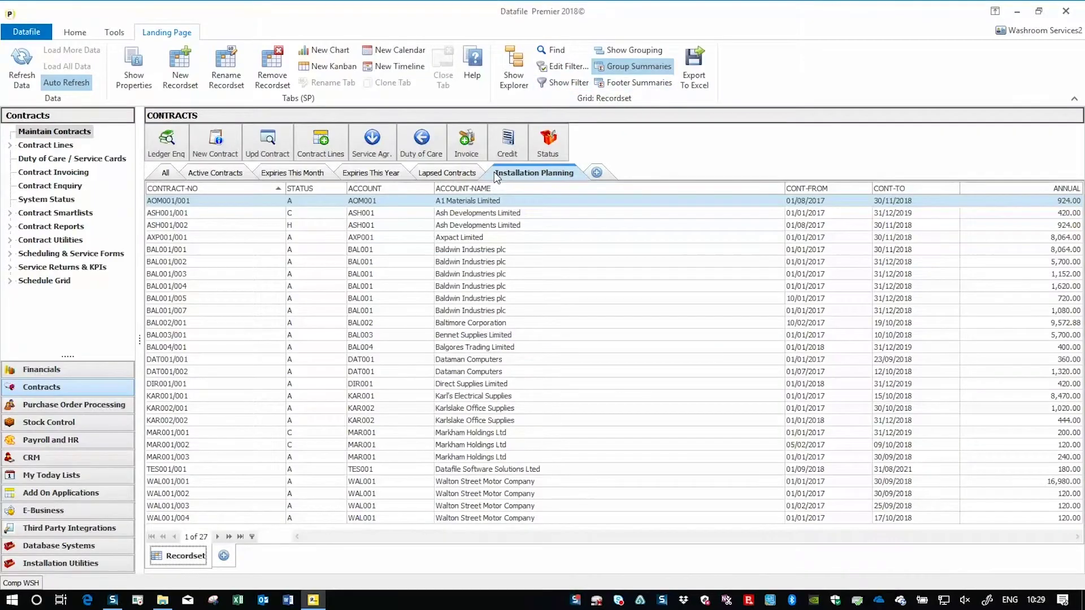
- Filter the STATUS column to show only status A contracts
{"action": "left_click", "coordinate": [342, 188]}
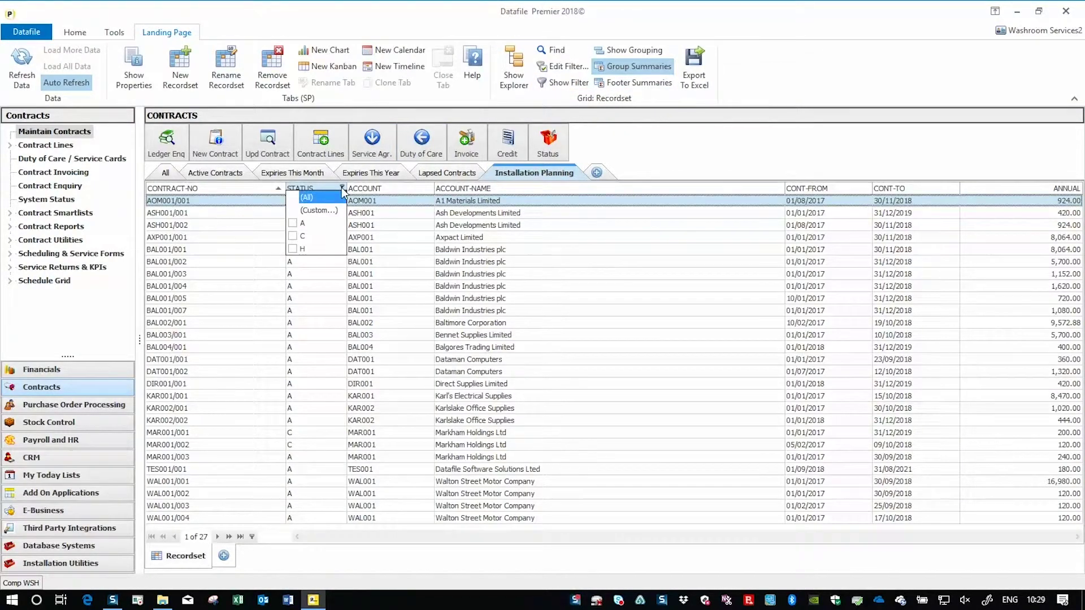
{"action": "left_click", "coordinate": [294, 223]}
{"action": "left_click", "coordinate": [408, 237]}
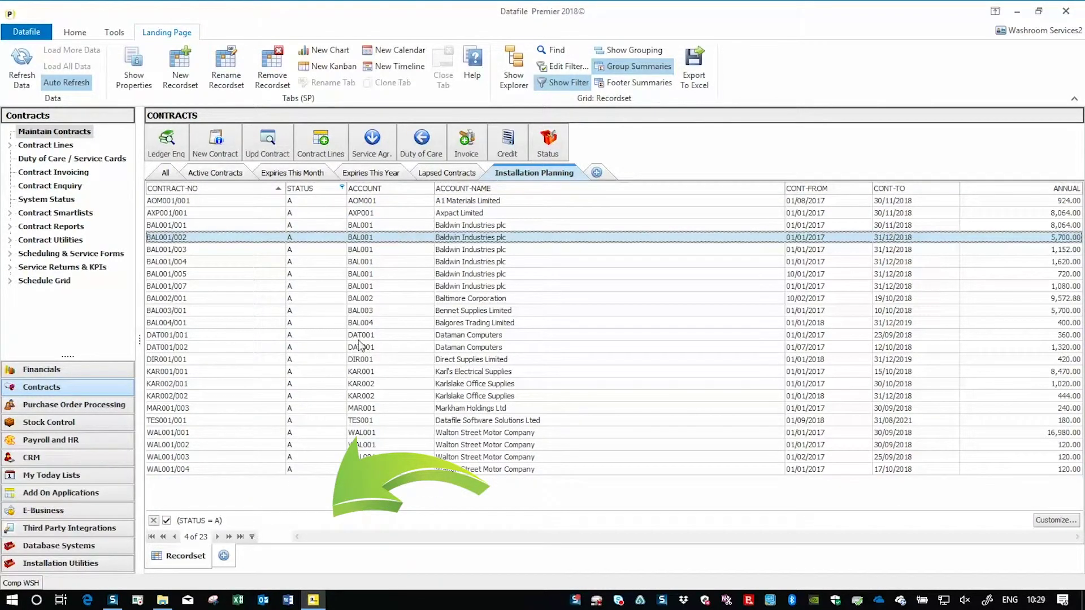
{"action": "left_click", "coordinate": [223, 557]}
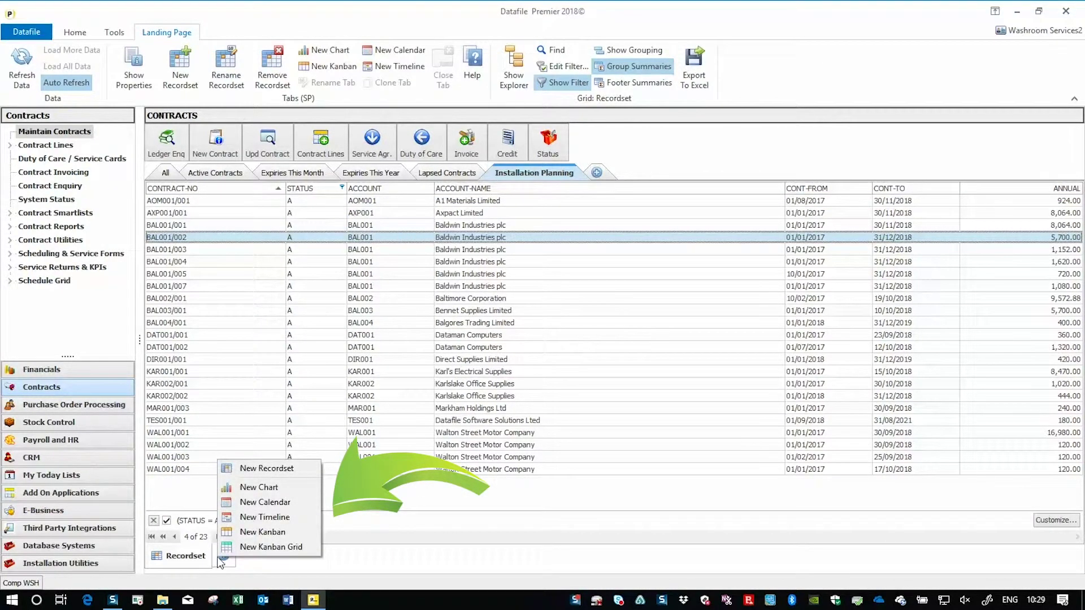
- Add a New Kanban view with Field set to INSTALL_STAT and Allow dragging of cards ticked
{"action": "left_click", "coordinate": [233, 531]}
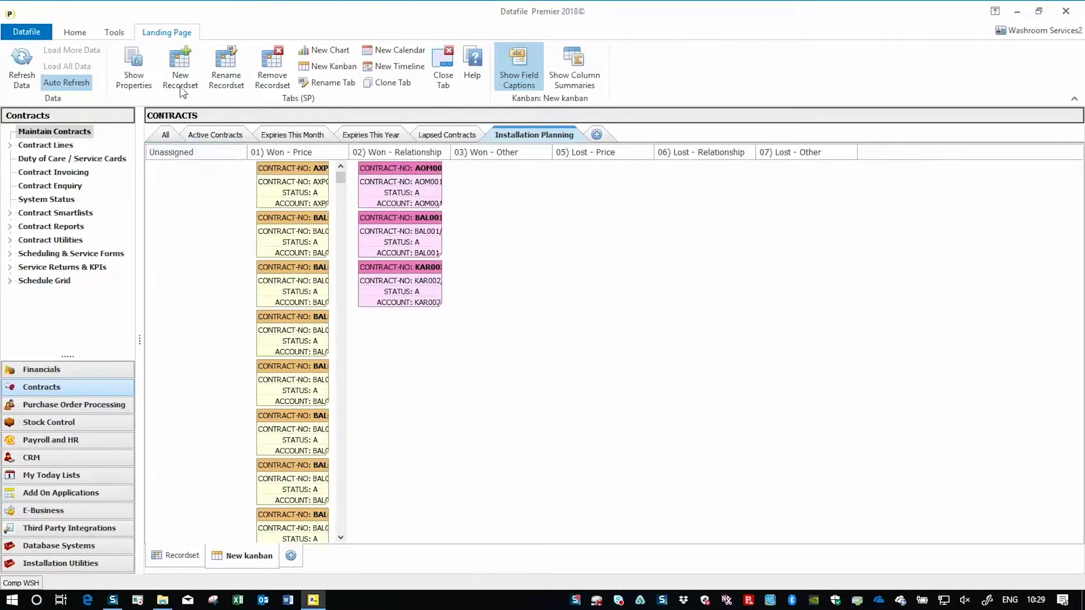
{"action": "left_click", "coordinate": [144, 73]}
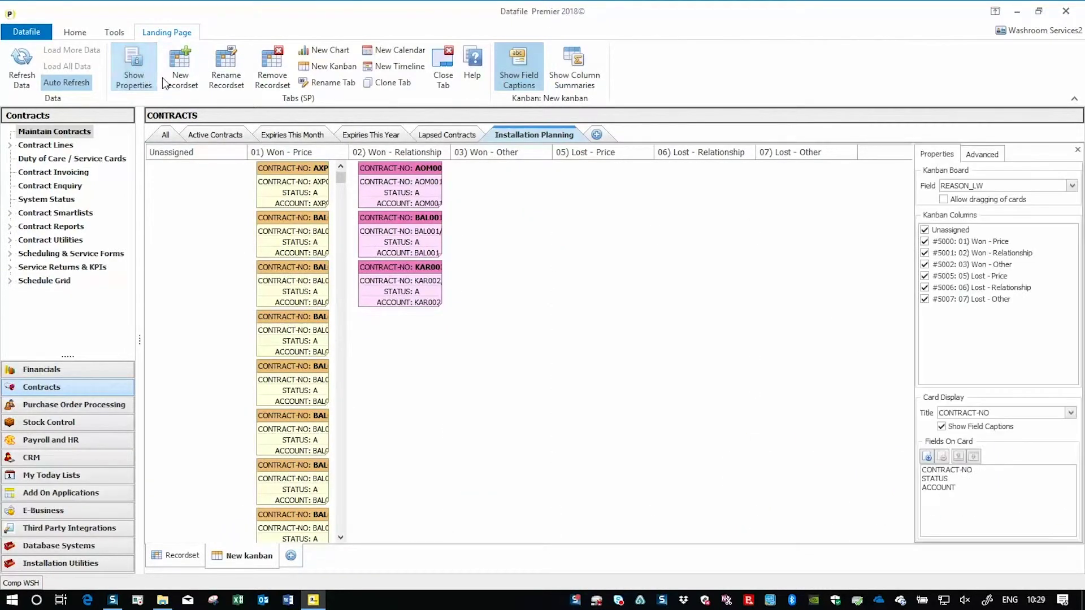
{"action": "left_click", "coordinate": [962, 185]}
{"action": "left_click", "coordinate": [959, 208]}
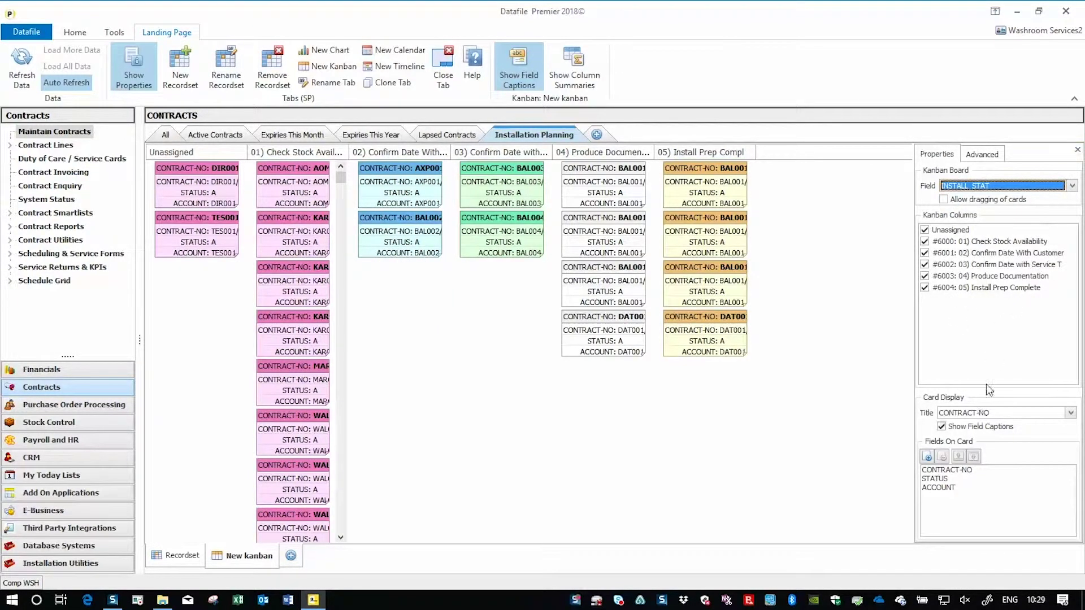
{"action": "left_click", "coordinate": [944, 200]}
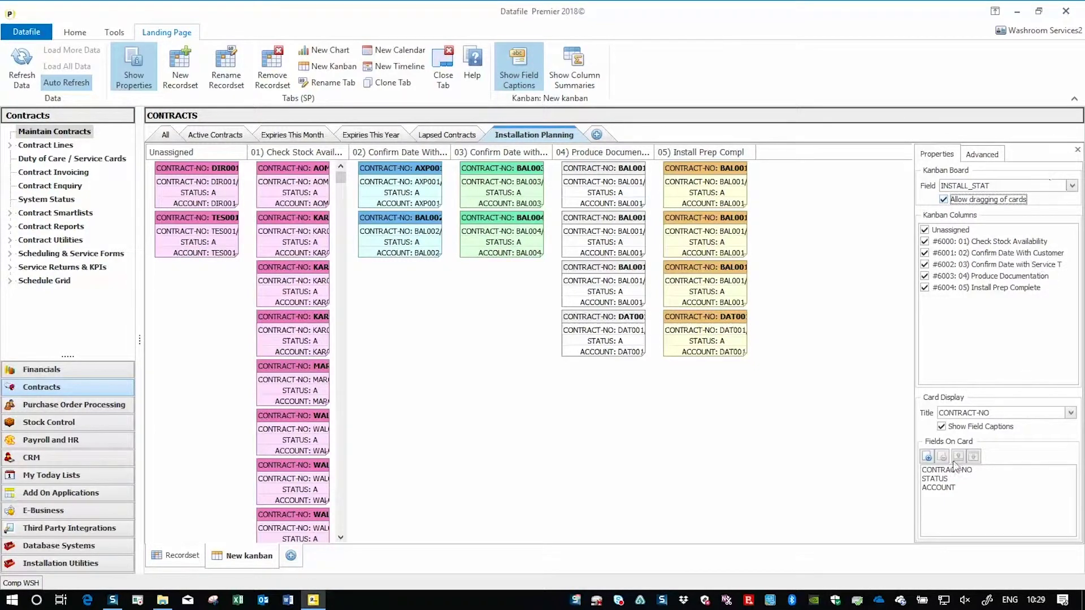
- Add SITE-NO and SITE-NAME as display fields on the kanban cards
{"action": "left_click", "coordinate": [928, 456]}
{"action": "left_click", "coordinate": [488, 290]}
{"action": "key", "text": "Down"}
{"action": "key", "text": "Down"}
{"action": "key", "text": "Down"}
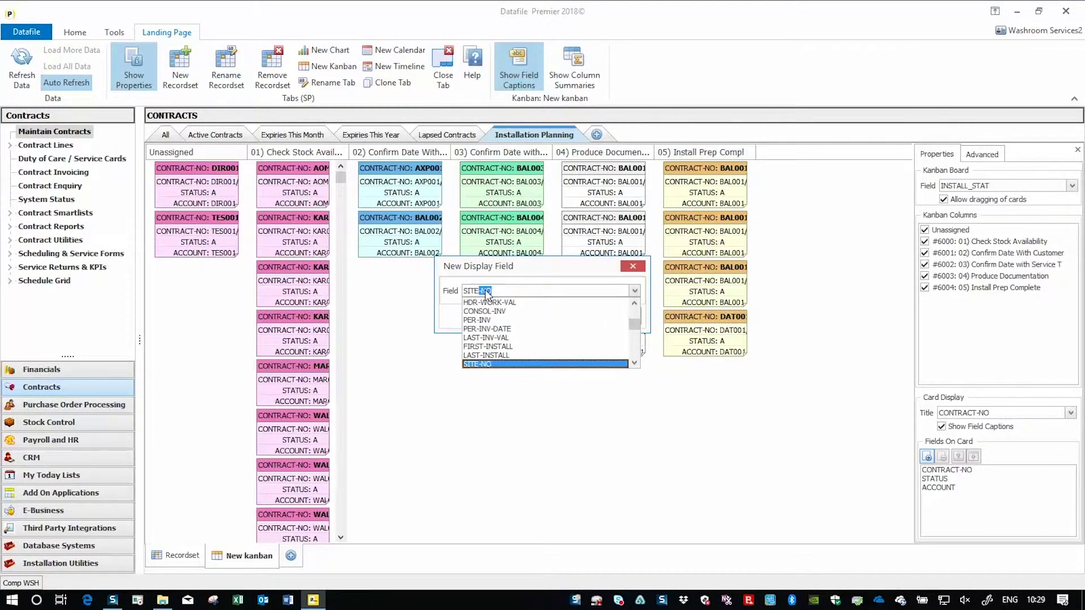
{"action": "key", "text": "Return"}
{"action": "left_click", "coordinate": [560, 315]}
{"action": "left_click", "coordinate": [928, 456]}
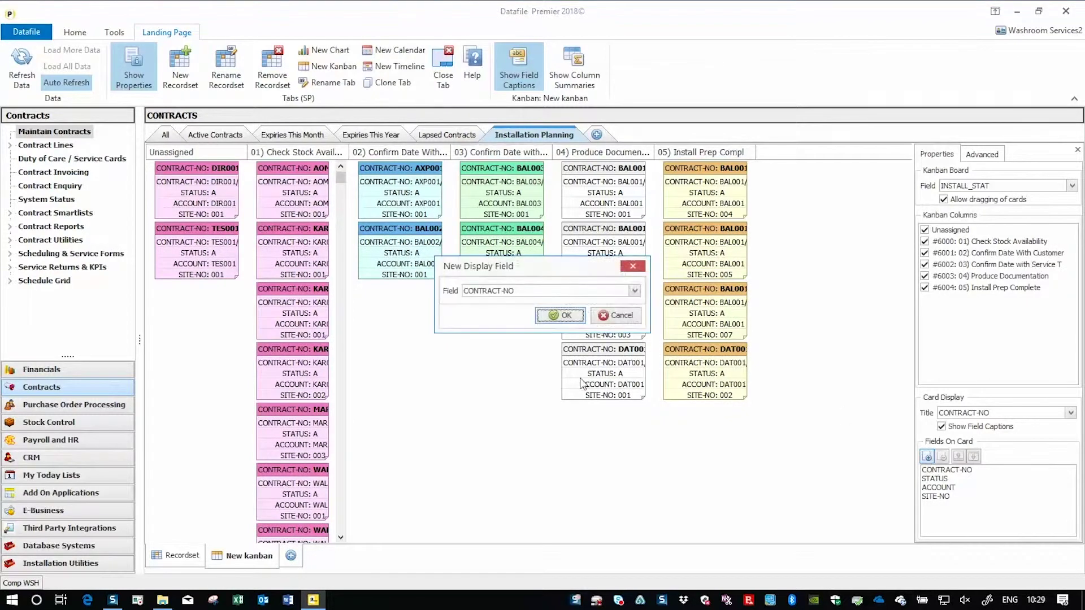
{"action": "left_click", "coordinate": [478, 292]}
{"action": "left_click", "coordinate": [636, 326]}
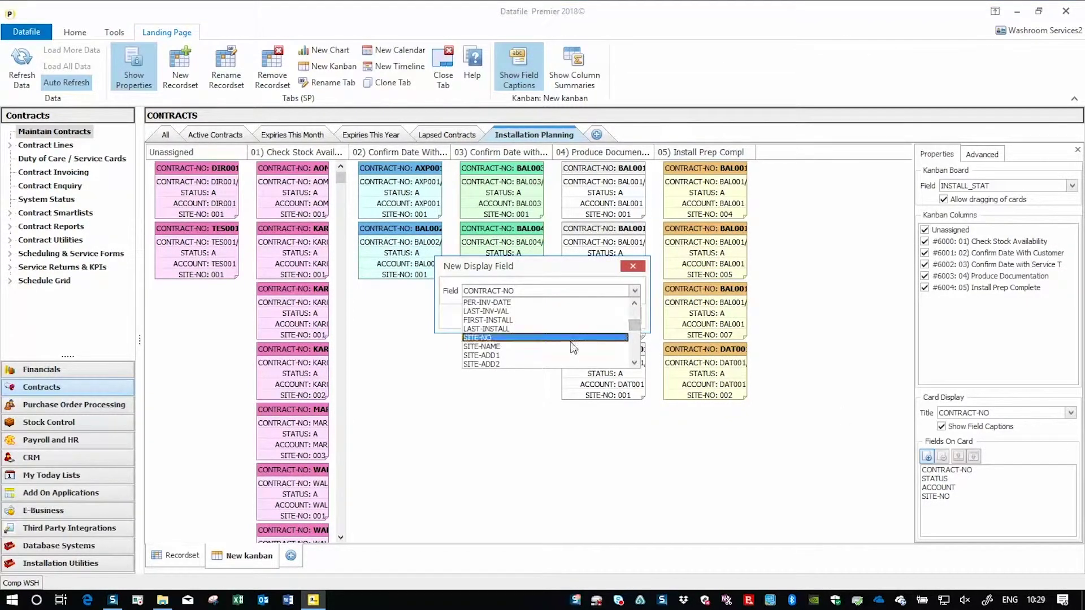
{"action": "left_click", "coordinate": [568, 342]}
{"action": "left_click", "coordinate": [561, 315]}
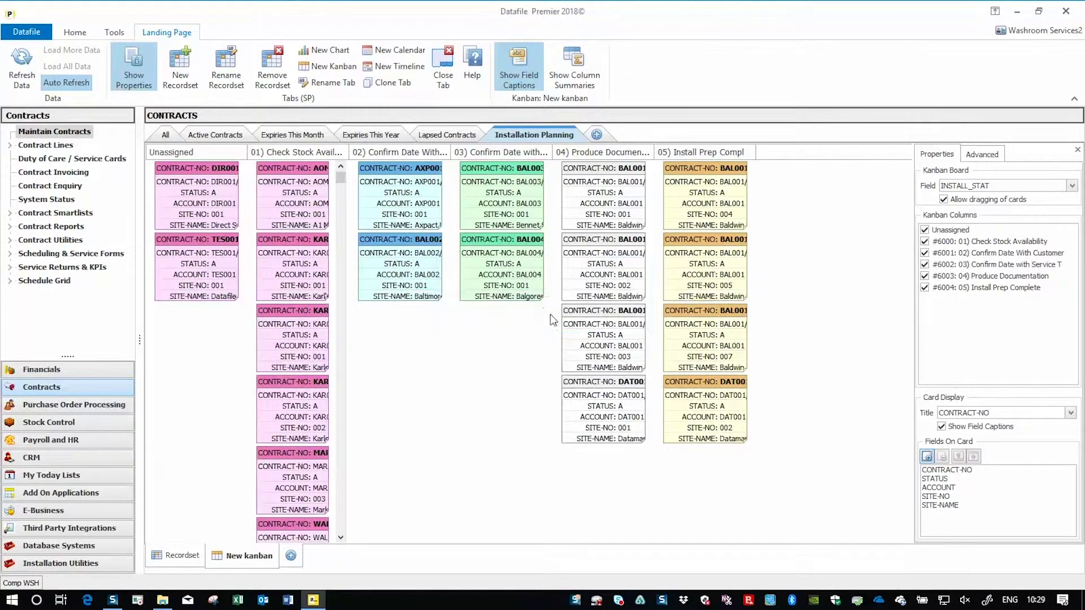
- Add AREA as a card display field and close the Properties panel
{"action": "left_click", "coordinate": [927, 455]}
{"action": "left_click", "coordinate": [514, 290]}
{"action": "scroll", "coordinate": [521, 322], "scroll_direction": "down", "scroll_amount": 3}
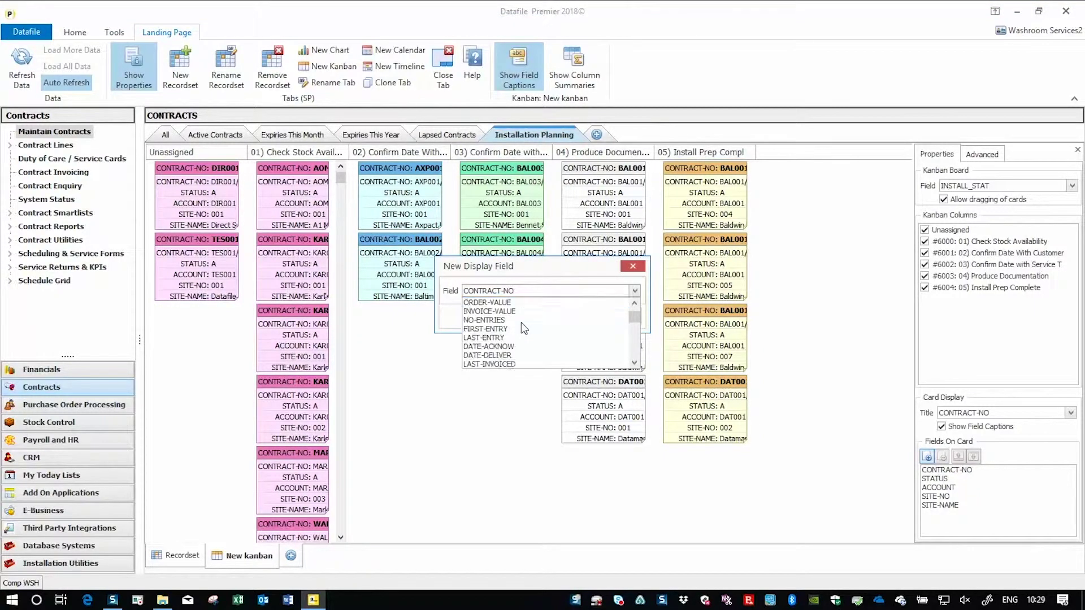
{"action": "scroll", "coordinate": [521, 322], "scroll_direction": "down", "scroll_amount": 1}
{"action": "scroll", "coordinate": [524, 325], "scroll_direction": "down", "scroll_amount": 1}
{"action": "scroll", "coordinate": [517, 329], "scroll_direction": "down", "scroll_amount": 2}
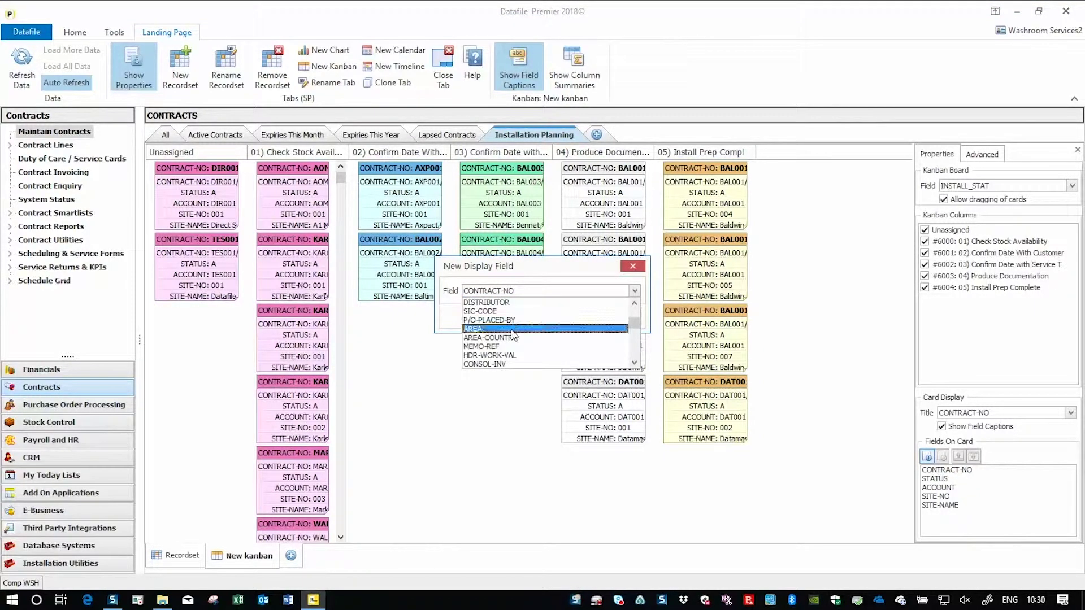
{"action": "left_click", "coordinate": [513, 329]}
{"action": "left_click", "coordinate": [1078, 150]}
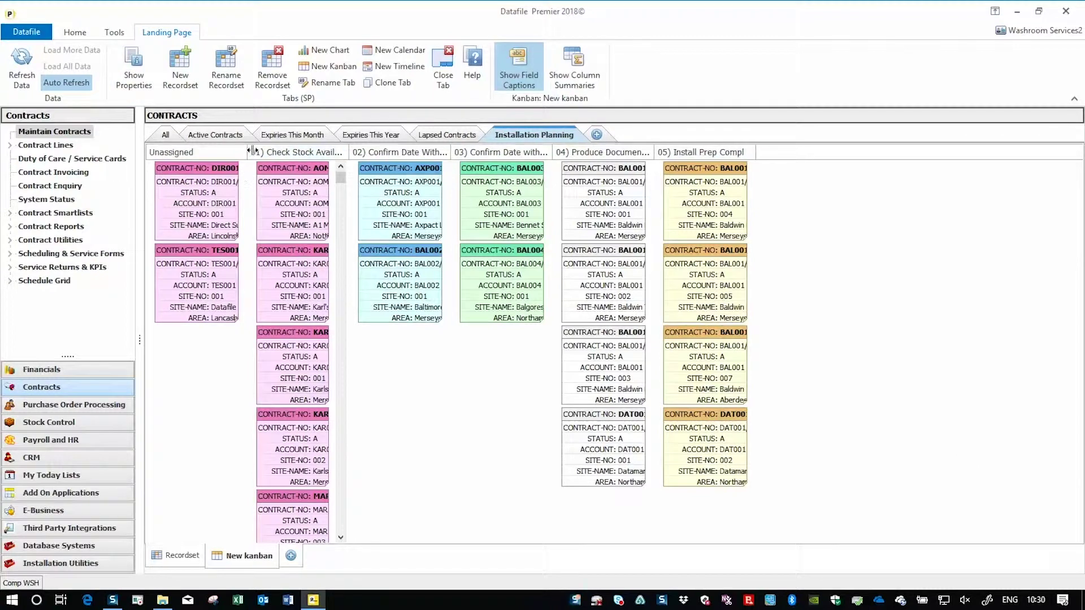
{"action": "left_click_drag", "start_coordinate": [252, 151], "coordinate": [278, 151]}
- Widen the five stage columns and move card DIR001/001 into Confirm Date With Customer
{"action": "left_click_drag", "start_coordinate": [378, 151], "coordinate": [418, 151]}
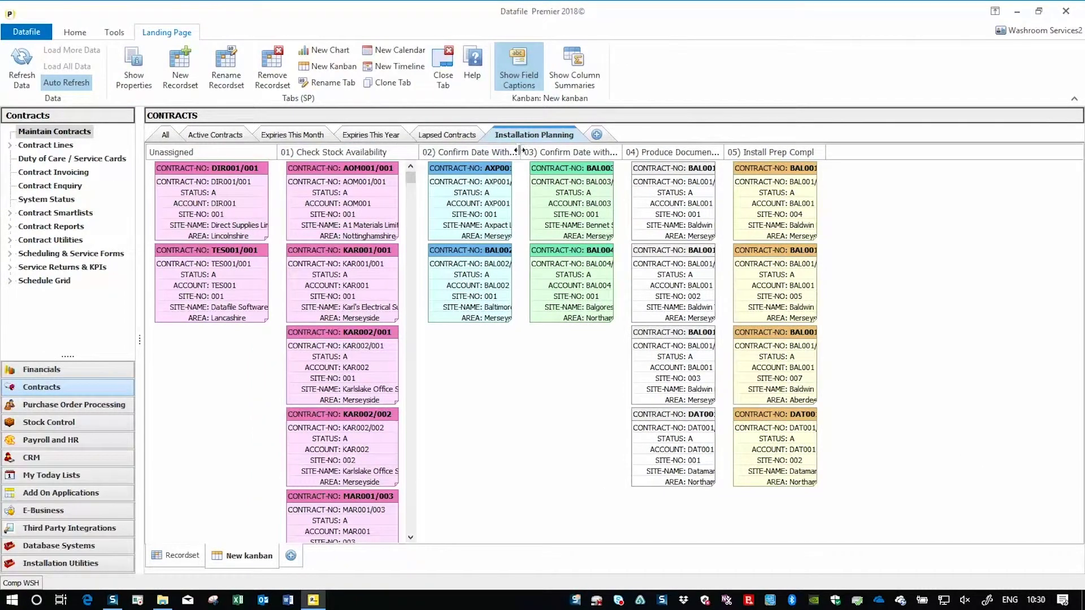
{"action": "left_click_drag", "start_coordinate": [521, 152], "coordinate": [567, 152]}
{"action": "left_click_drag", "start_coordinate": [669, 152], "coordinate": [713, 151]}
{"action": "mouse_move", "coordinate": [804, 151]}
{"action": "left_mouse_down"}
{"action": "mouse_move", "coordinate": [842, 141]}
{"action": "mouse_move", "coordinate": [860, 151]}
{"action": "left_mouse_up"}
{"action": "left_click_drag", "start_coordinate": [963, 152], "coordinate": [1001, 151]}
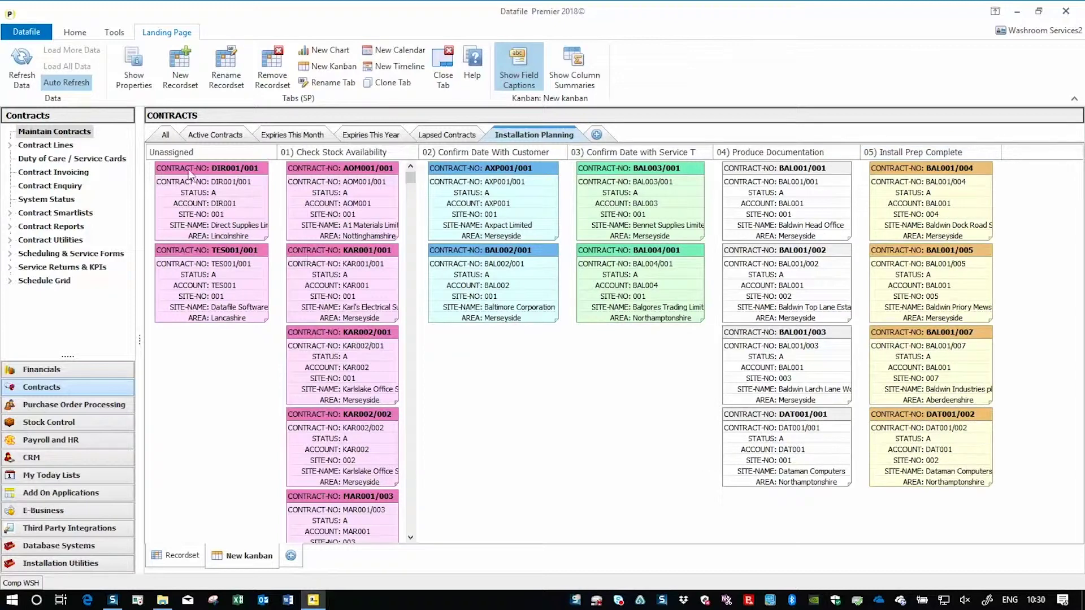
{"action": "left_click_drag", "start_coordinate": [190, 174], "coordinate": [467, 359]}
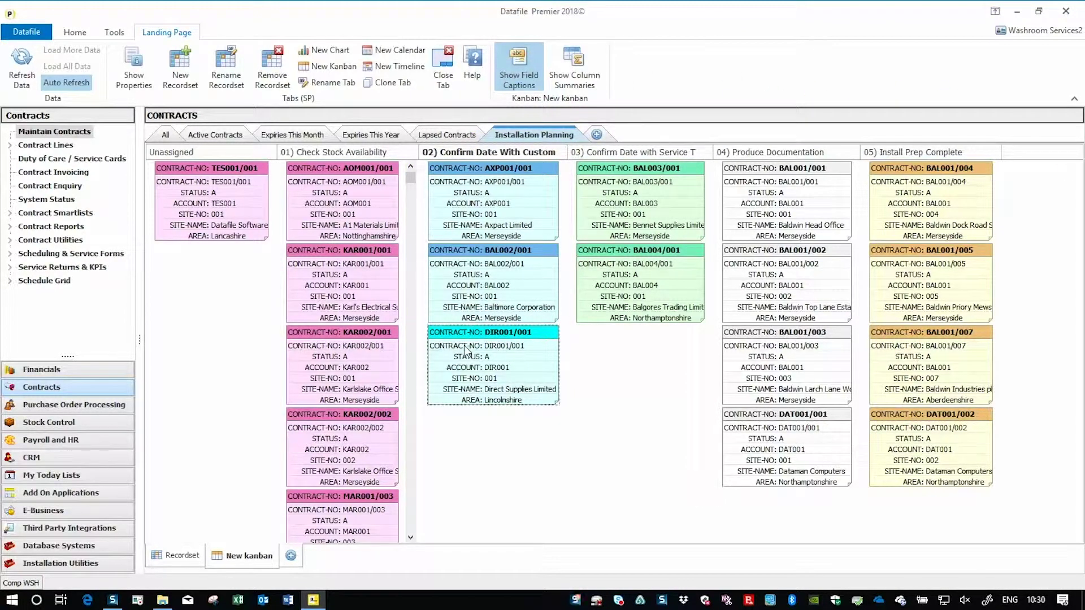
- Start renaming the kanban tab, typing 'Installa' so far
{"action": "right_click", "coordinate": [259, 560]}
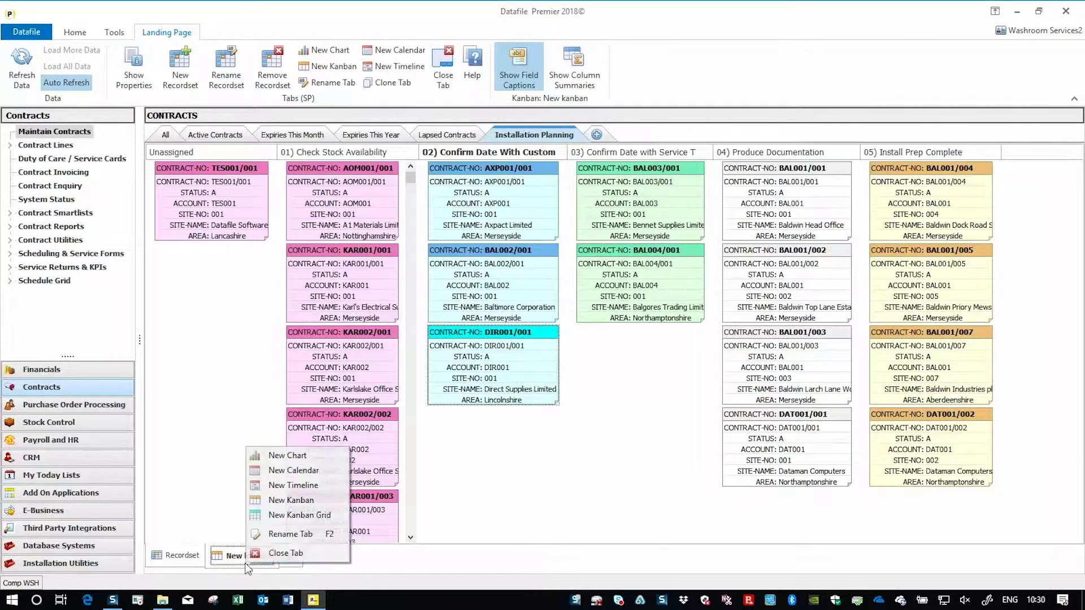
{"action": "left_click", "coordinate": [281, 534]}
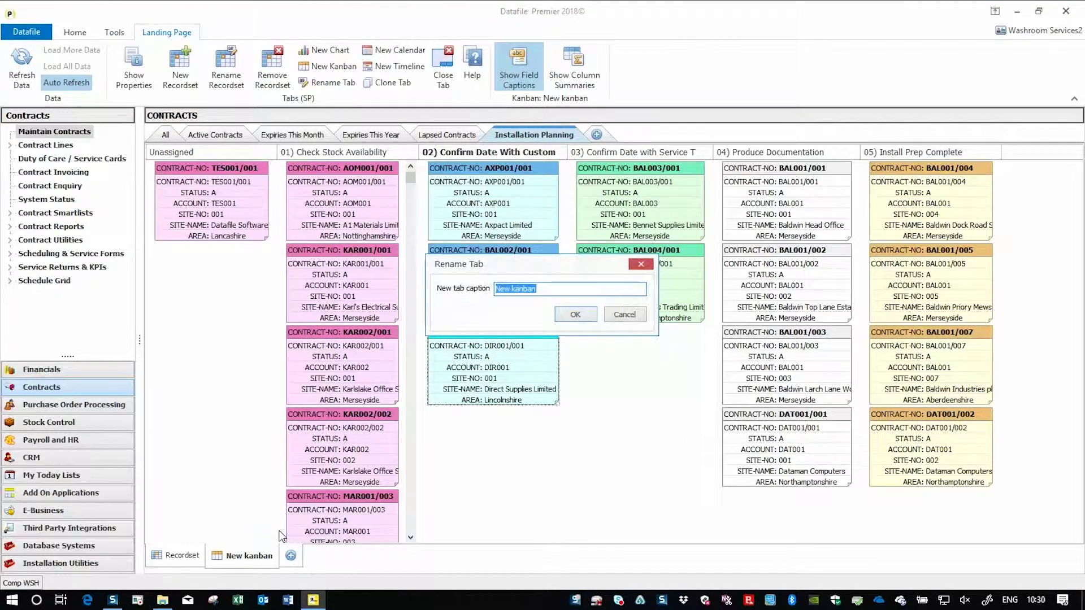
{"action": "type", "text": "Inst"}
{"action": "type", "text": "allation Pla"}
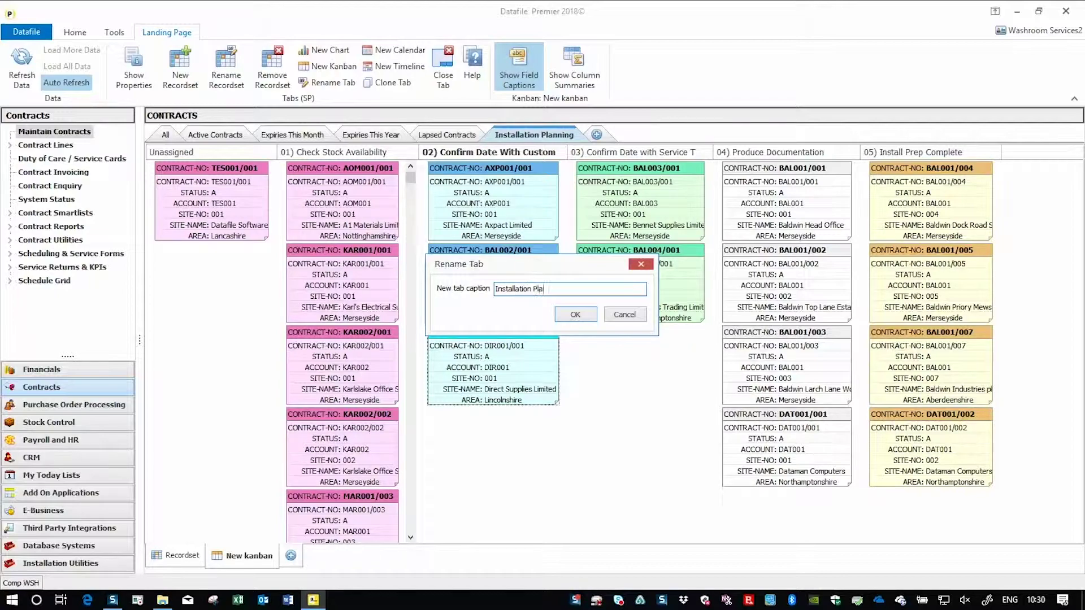